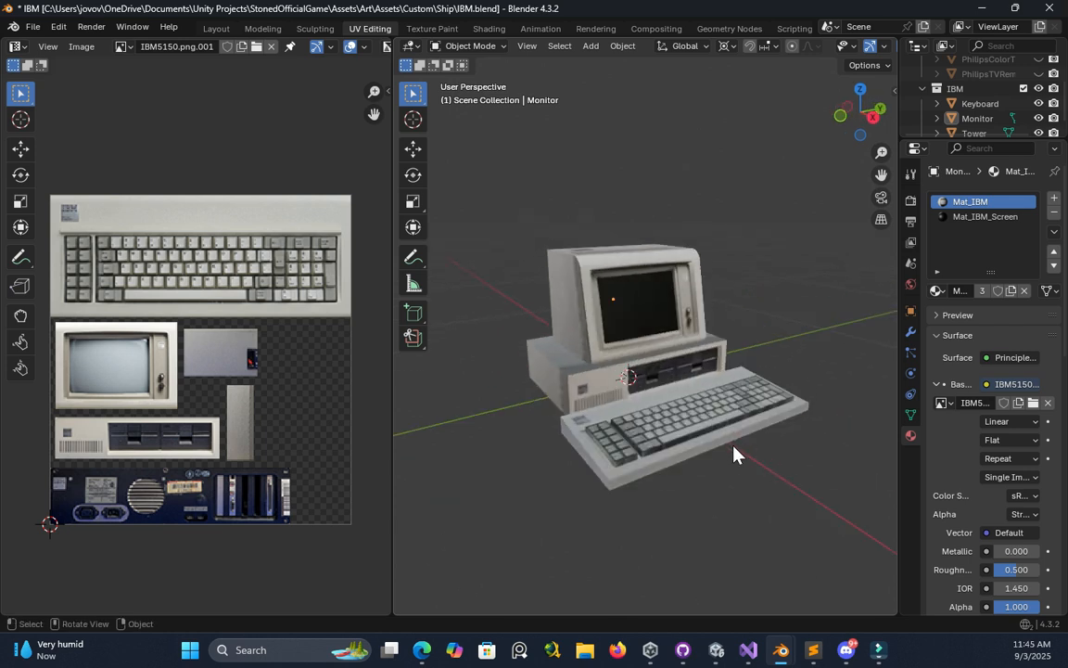
scroll(591, 452, "up", 2)
scroll(644, 465, "down", 2)
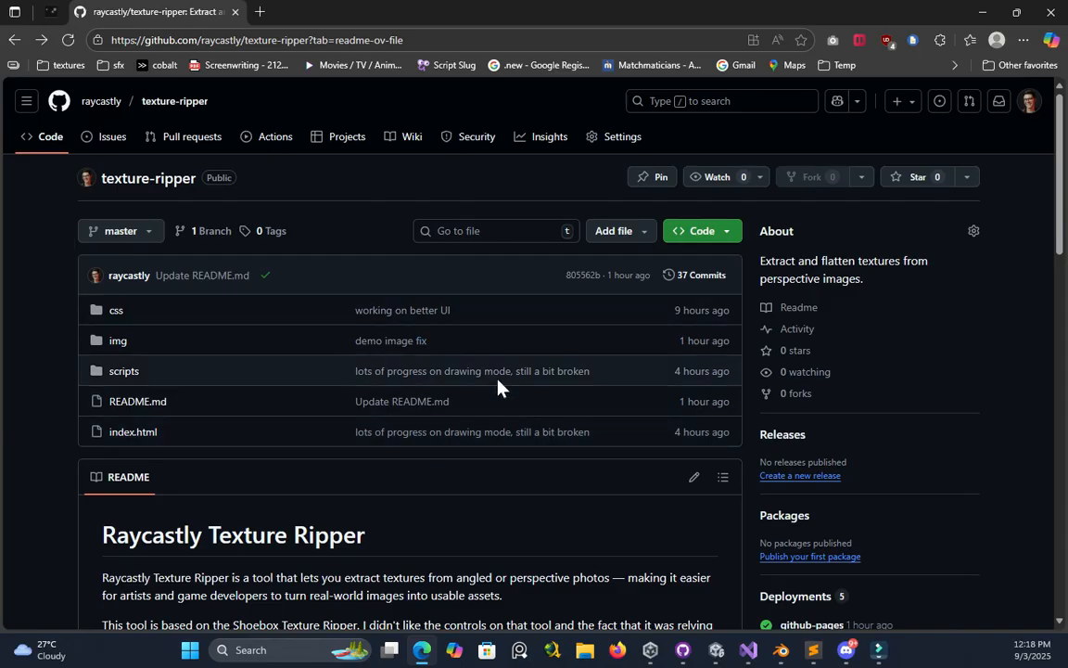
- Open the Raycastly Texture Ripper web tool from the How to Use section of the repository's README
scroll(498, 387, "down", 12)
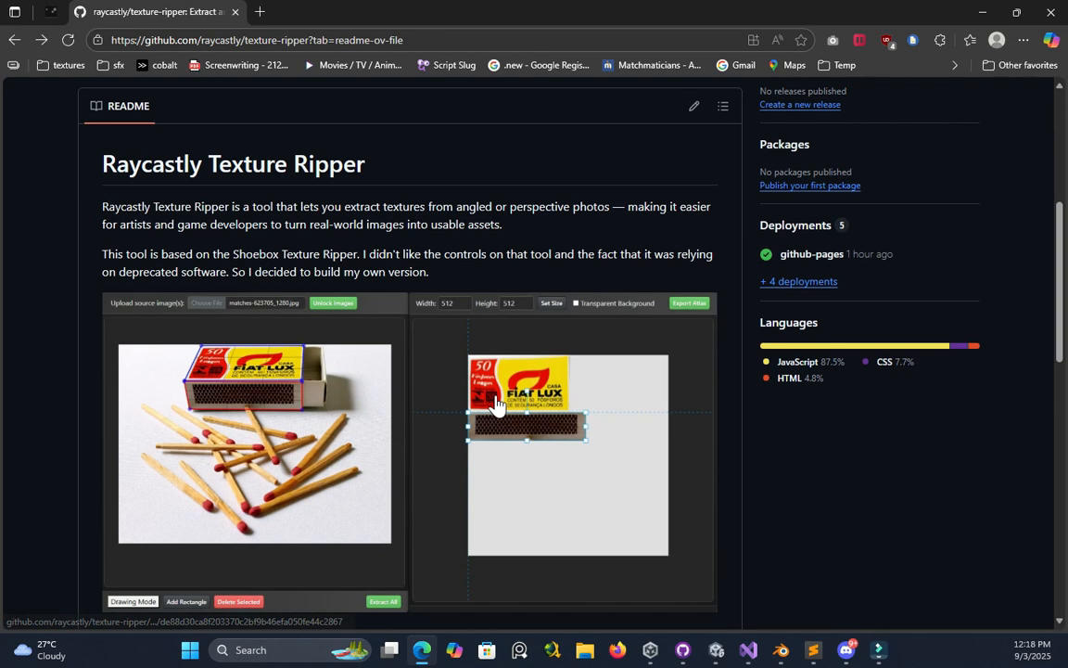
scroll(496, 405, "down", 1)
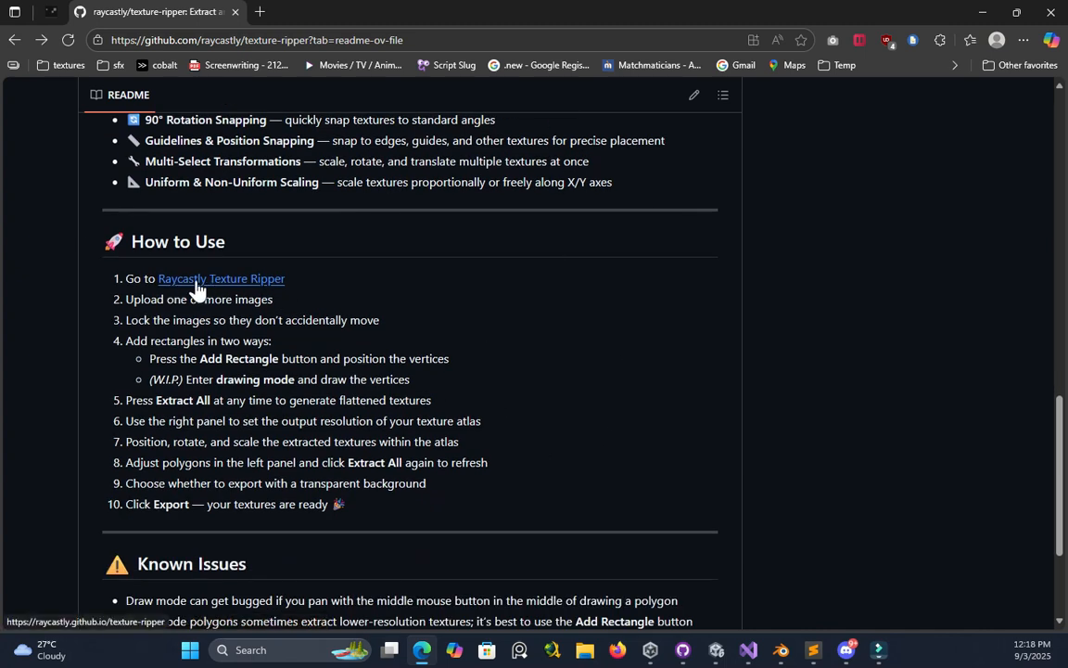
left_click(227, 281)
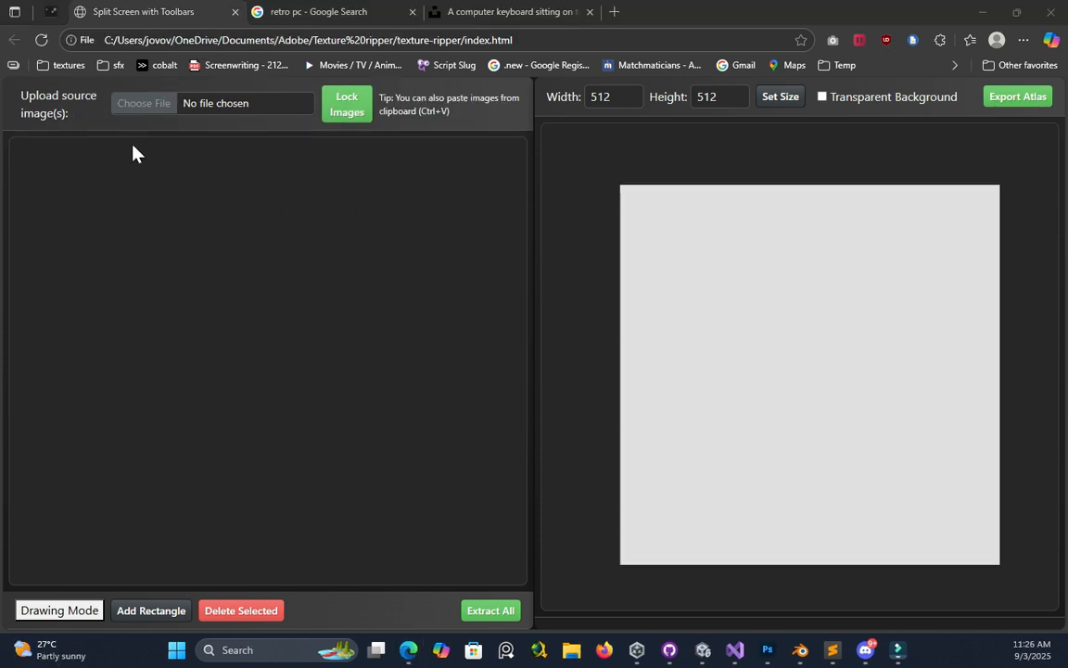
- Load matches-623705_1280.jpg from the Downloads folder as a source image
left_click(133, 146)
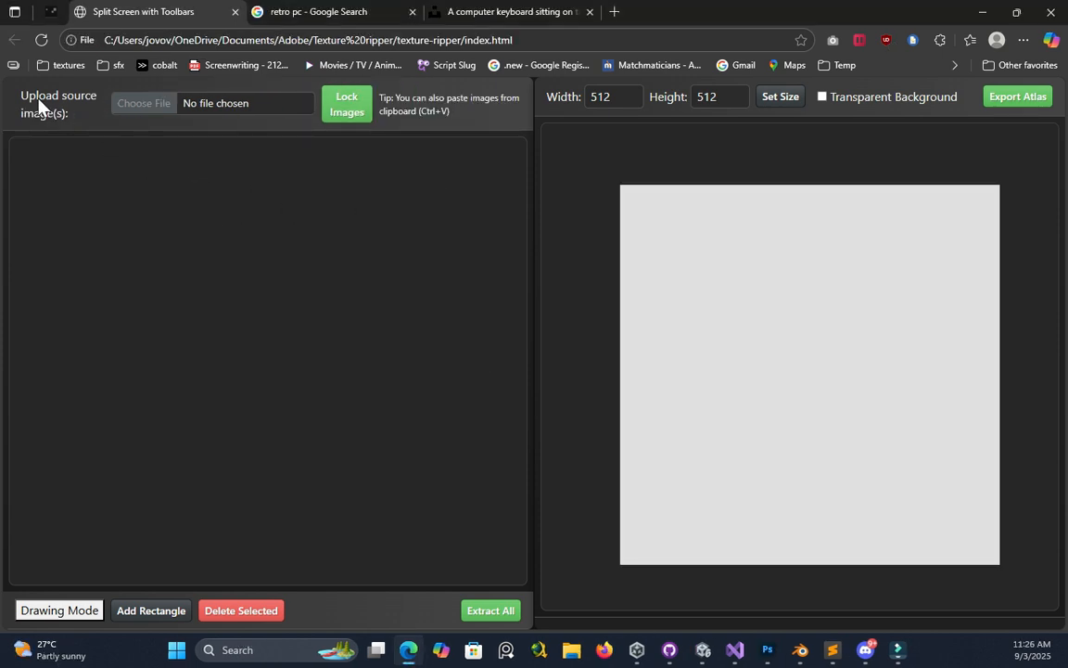
left_click(139, 108)
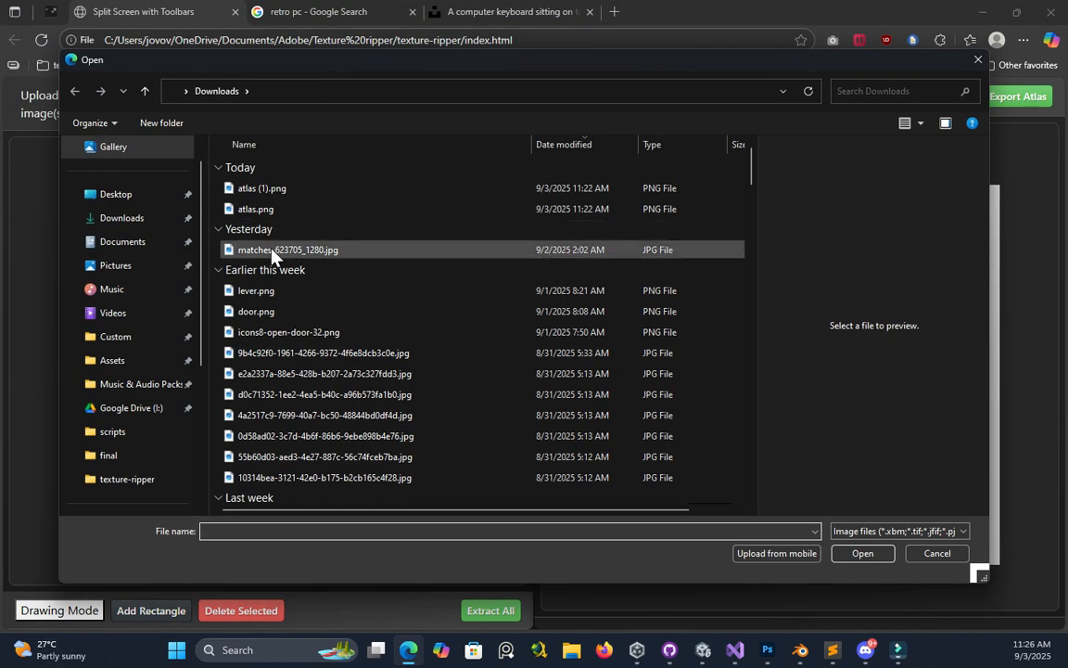
left_click(274, 250)
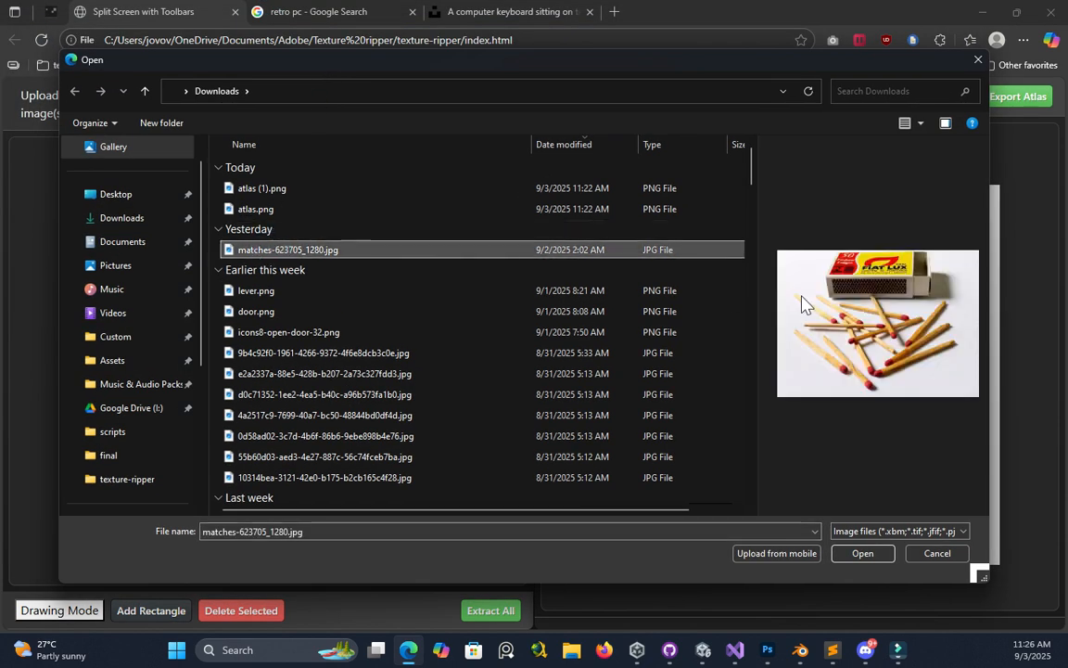
left_click(854, 553)
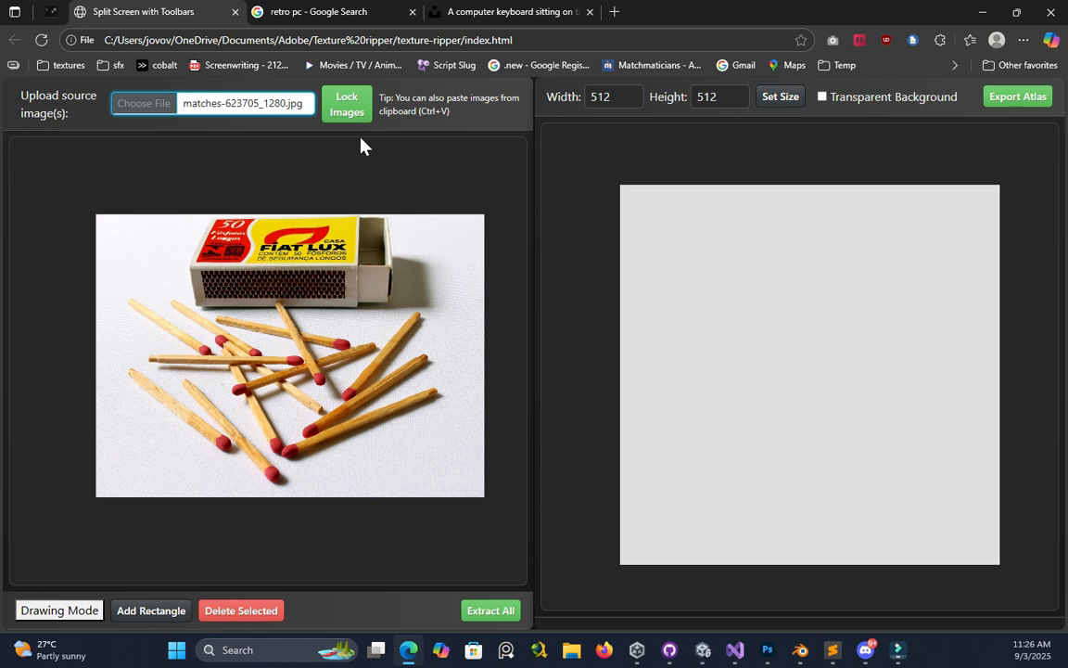
- Copy the enlarged retro PC photo from the Google image results and paste it into the texture ripper's source canvas
left_click(288, 13)
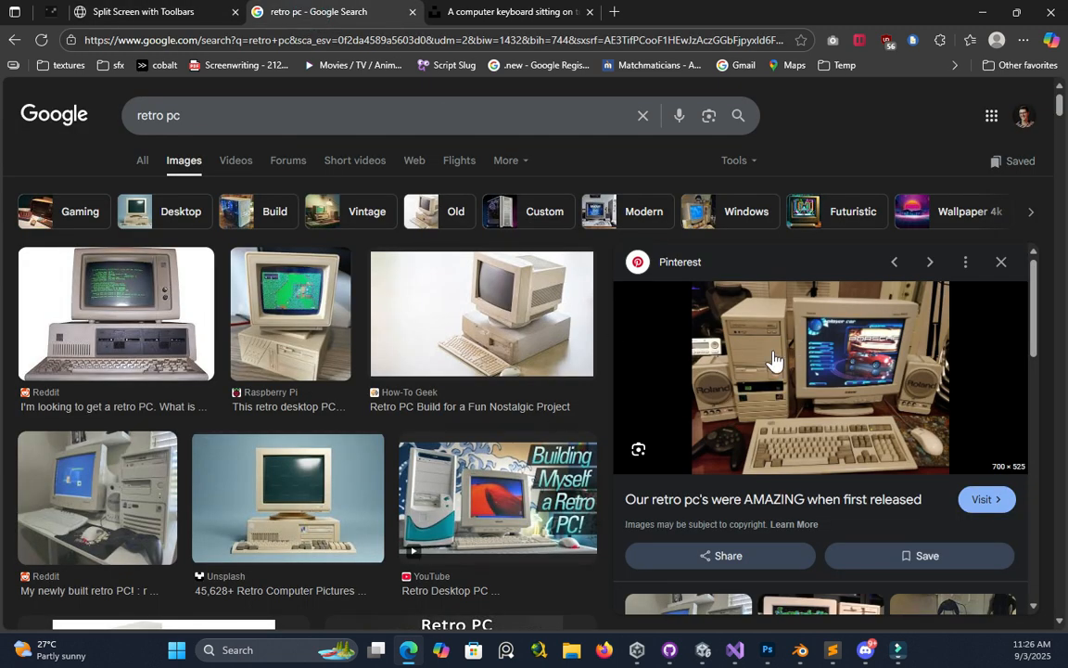
right_click(768, 360)
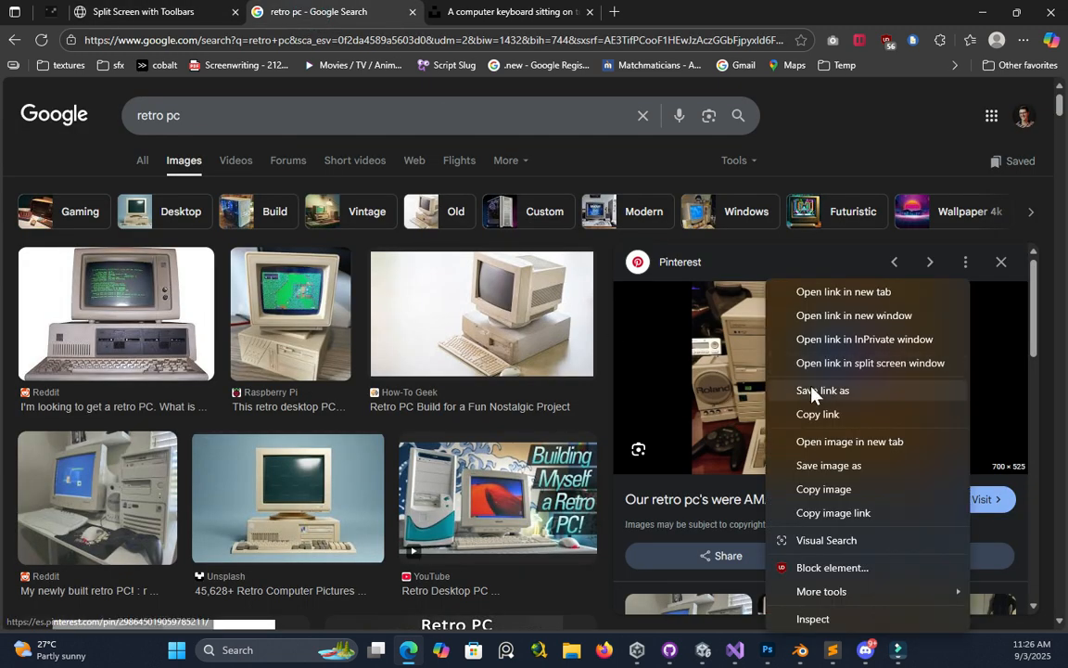
left_click(826, 488)
left_click(142, 13)
left_click(64, 288)
key("ctrl+v")
- Place the pasted PC photo beside the matches photo and try scaling and rotating it
scroll(277, 313, "down", 2)
left_click_drag(276, 312, 317, 290)
scroll(359, 388, "down", 2)
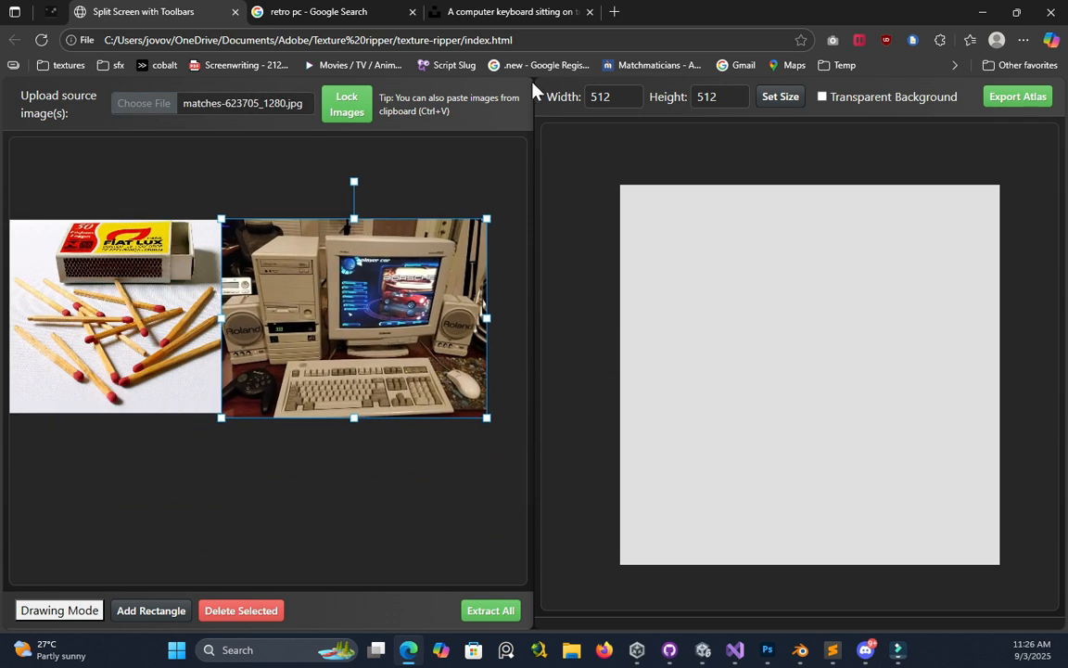
left_click_drag(220, 216, 242, 257)
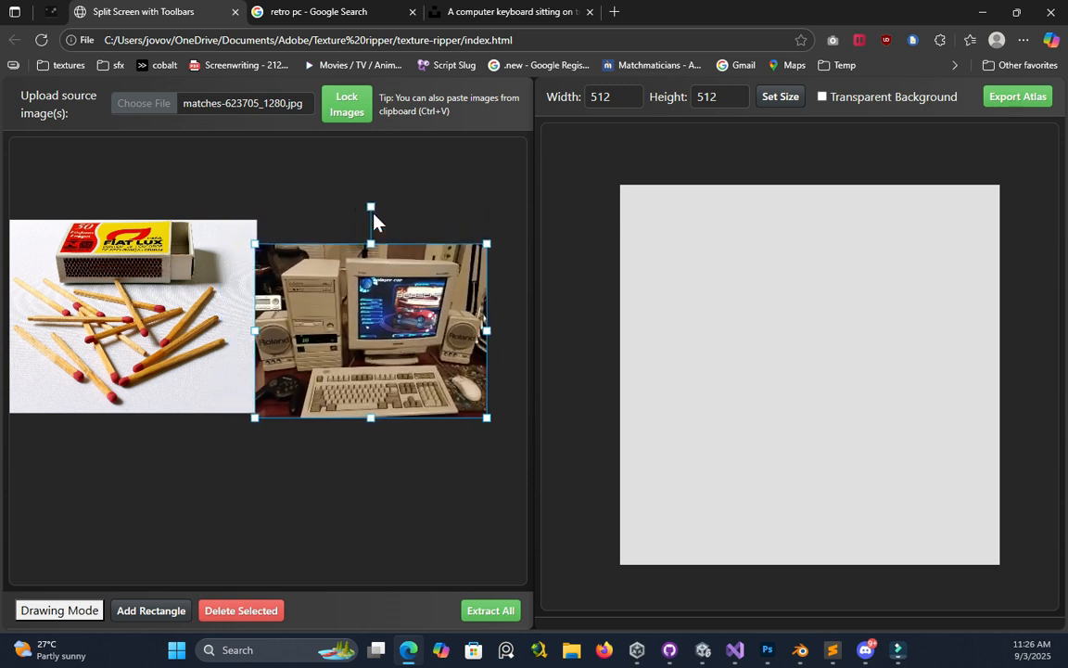
left_click_drag(370, 206, 278, 250)
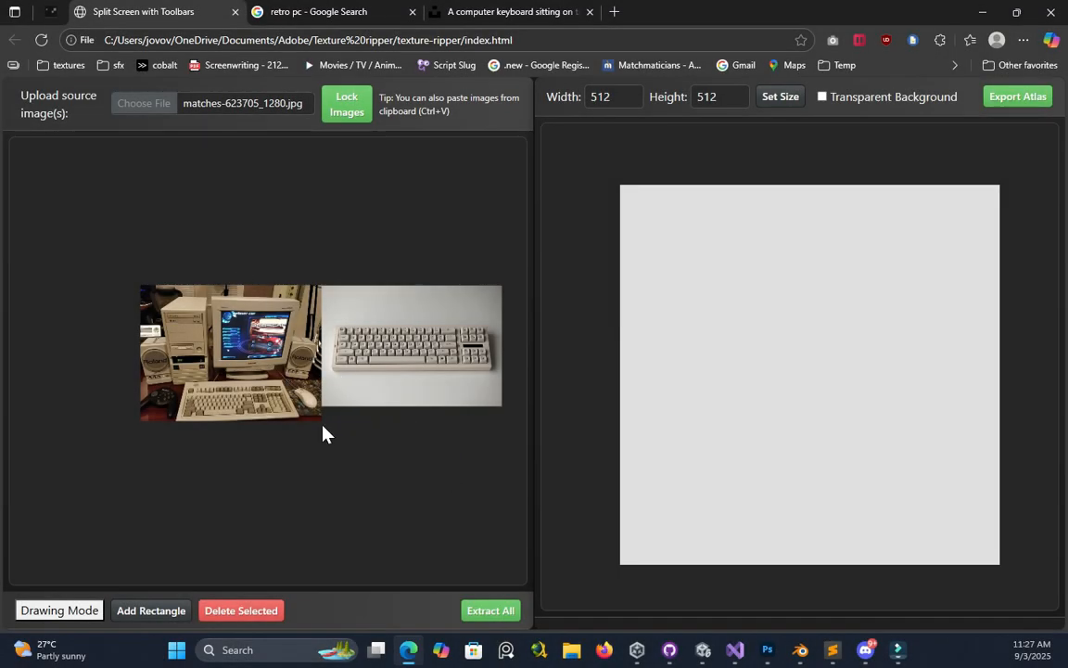
- Lock the source images in place, toggling the lock off and on again
left_click(345, 106)
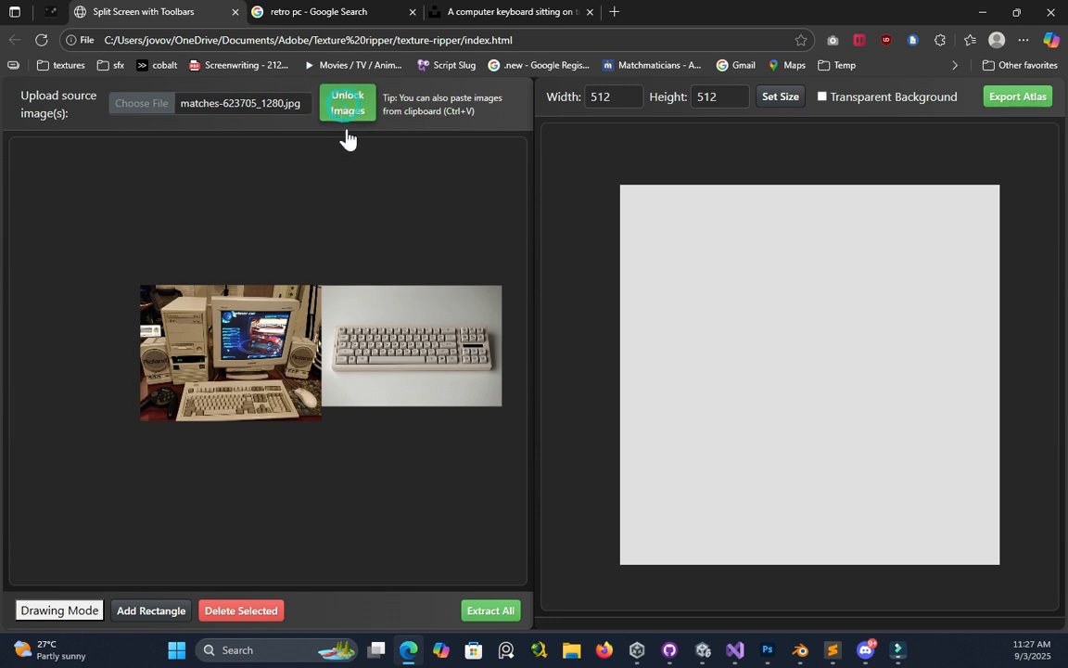
scroll(306, 343, "up", 3)
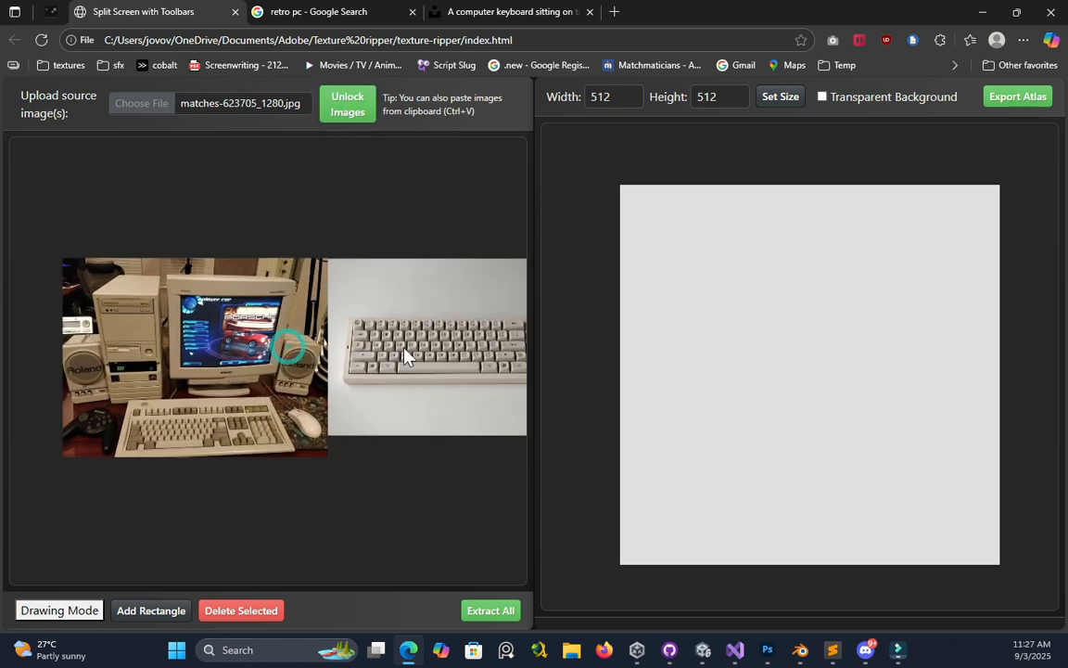
left_click(349, 111)
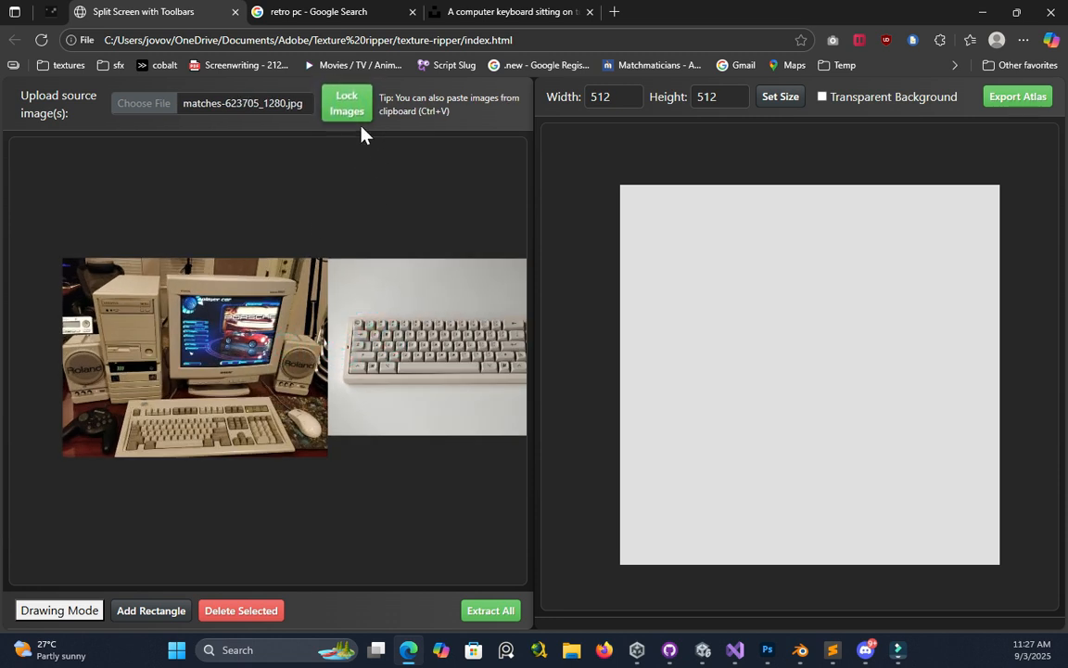
left_click(353, 111)
- Examine the locked retro PC and keyboard photos up close and at overview scale on the source canvas
scroll(352, 326, "down", 2)
left_click_drag(354, 326, 302, 318)
scroll(199, 328, "up", 6)
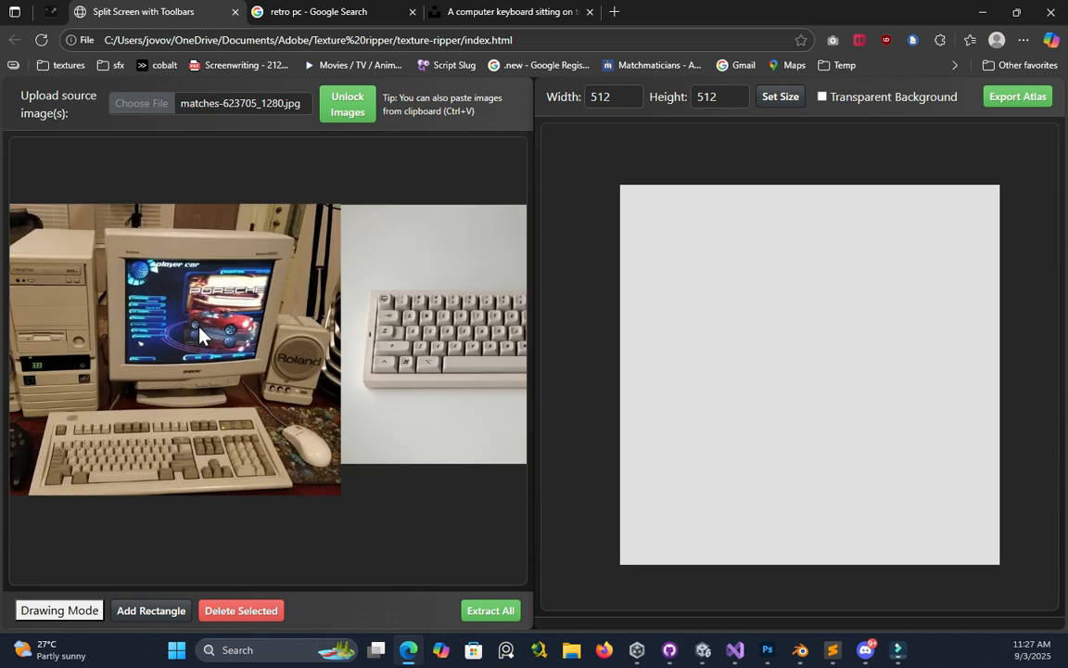
scroll(324, 311, "up", 1)
left_click_drag(326, 306, 414, 280)
scroll(193, 292, "up", 3)
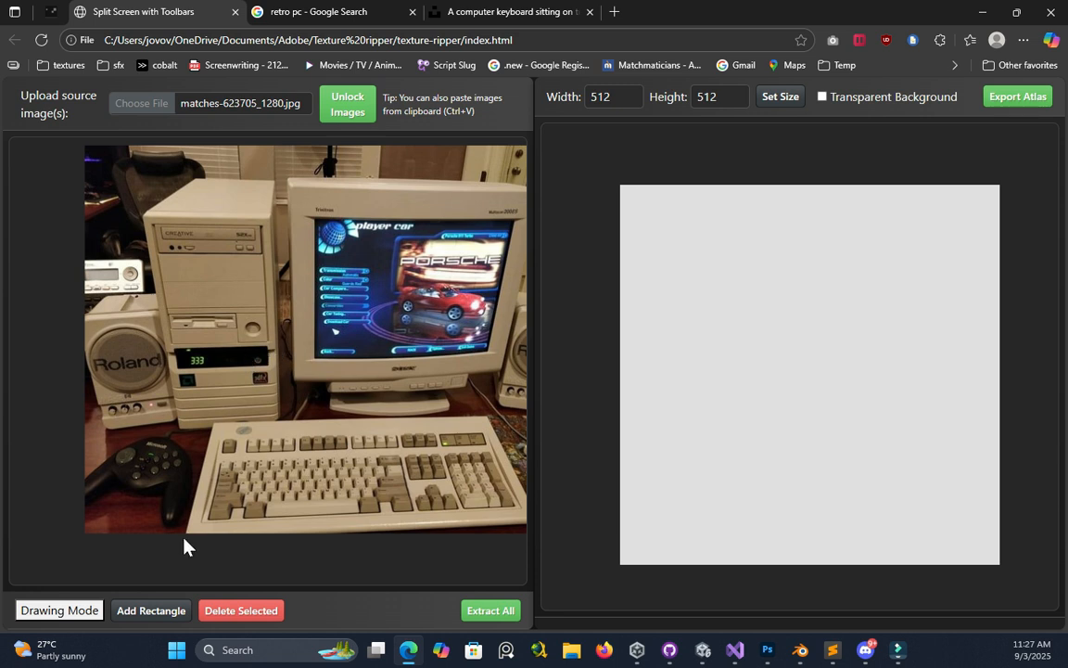
left_click_drag(243, 301, 212, 343)
scroll(236, 346, "down", 5)
left_click_drag(356, 349, 215, 331)
scroll(260, 328, "down", 2)
scroll(292, 324, "up", 4)
scroll(333, 331, "down", 3)
scroll(332, 331, "up", 3)
left_click_drag(277, 342, 368, 349)
scroll(225, 339, "down", 2)
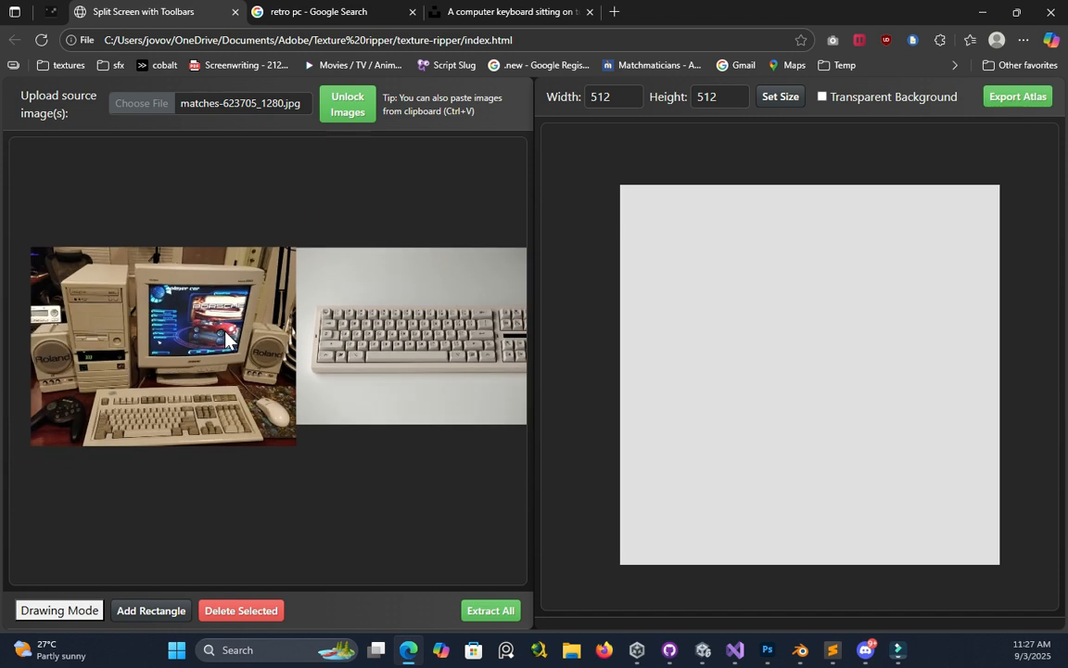
scroll(225, 338, "up", 3)
scroll(230, 343, "down", 3)
scroll(234, 348, "up", 3)
scroll(235, 348, "down", 3)
scroll(237, 349, "up", 3)
scroll(237, 348, "down", 3)
scroll(238, 351, "up", 3)
scroll(239, 350, "down", 3)
scroll(238, 351, "up", 3)
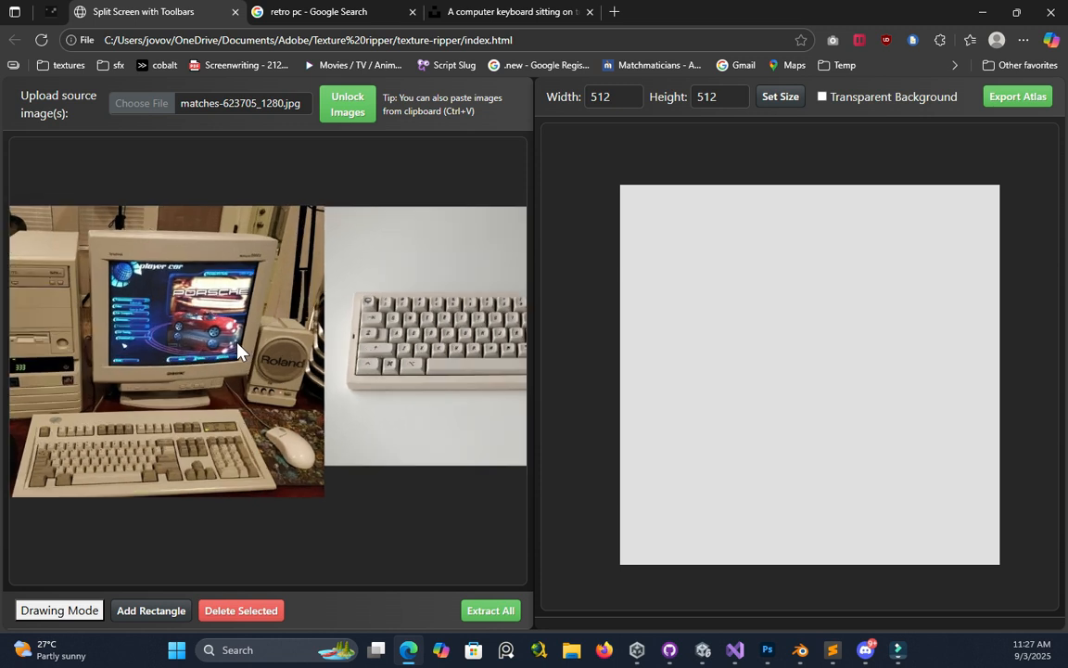
- Add a rectangle and fit its four corners to the front face of the CRT monitor in the PC photo
left_click(143, 610)
scroll(193, 391, "down", 3)
left_click_drag(193, 389, 324, 395)
left_click_drag(169, 202, 230, 287)
scroll(270, 345, "up", 5)
scroll(250, 358, "down", 3)
left_click_drag(136, 301, 142, 450)
left_click_drag(238, 202, 460, 207)
left_click_drag(239, 302, 377, 419)
scroll(163, 456, "up", 2)
scroll(169, 456, "down", 3)
scroll(375, 419, "down", 3)
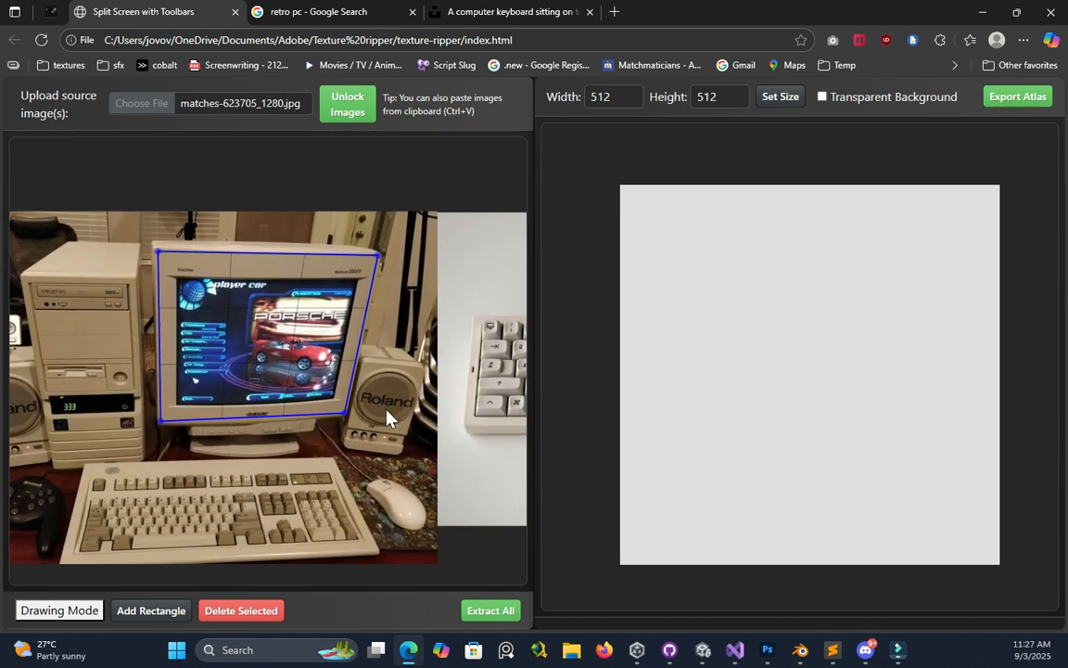
- Extract the outlined monitor front as a flattened texture and move it inside the atlas, near its upper-left corner
left_click(488, 610)
left_click(821, 388)
left_click_drag(822, 387, 724, 346)
scroll(722, 338, "down", 4)
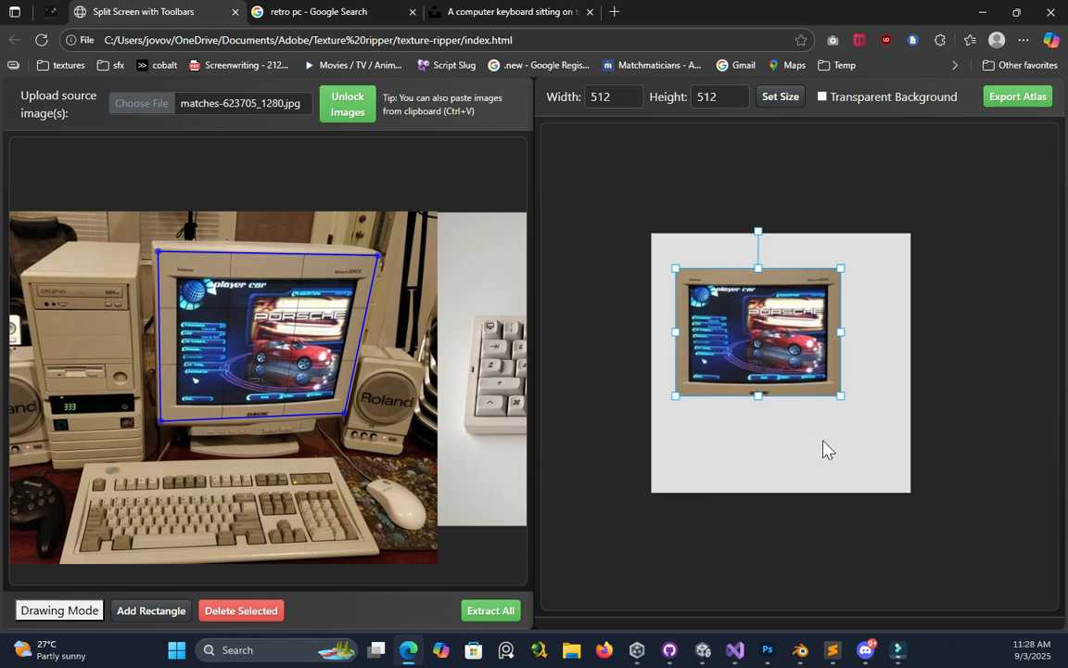
left_click_drag(824, 443, 792, 450)
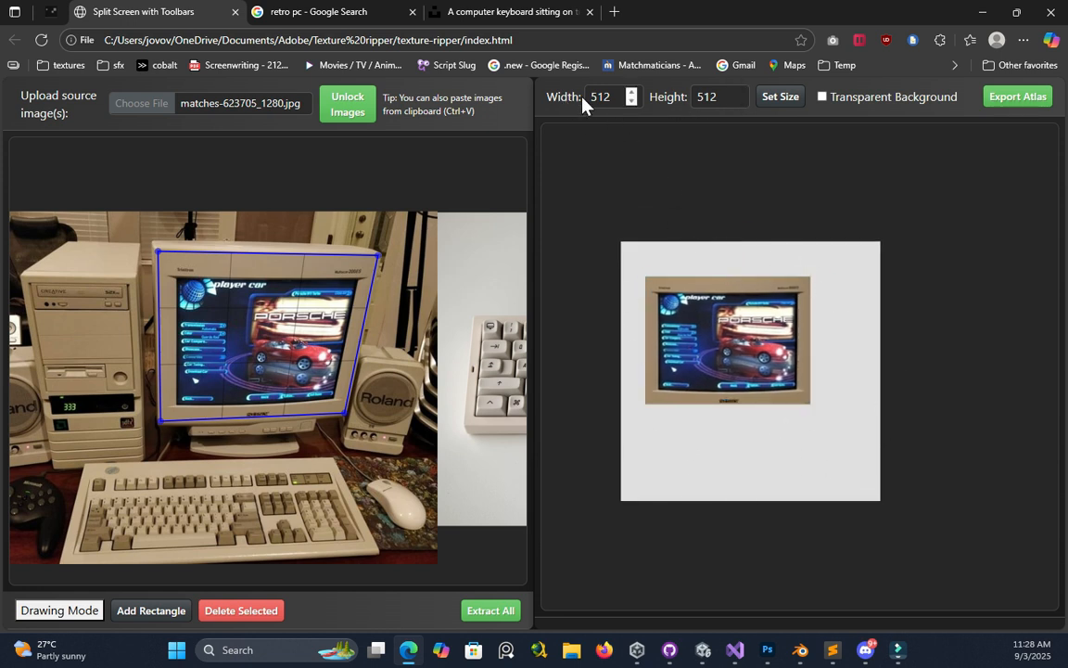
- Set the atlas width to 256 pixels
left_click(610, 97)
type("256")
left_click(780, 100)
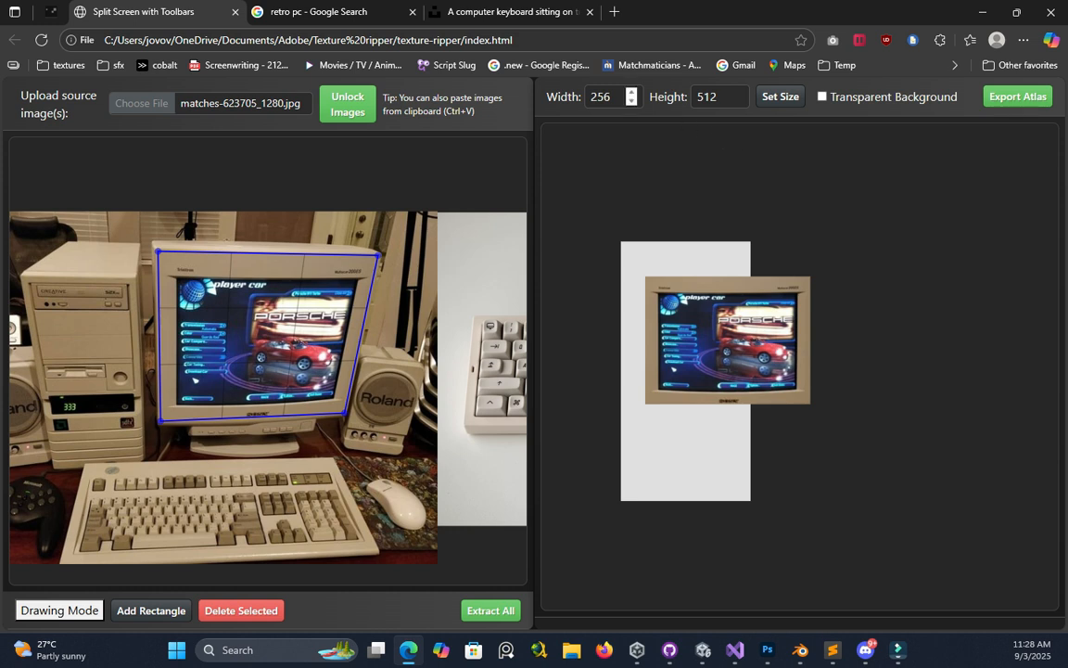
- Move the monitor texture flush into the upper-left corner of the atlas
scroll(726, 329, "up", 3)
scroll(689, 320, "down", 2)
left_click_drag(637, 266, 684, 219)
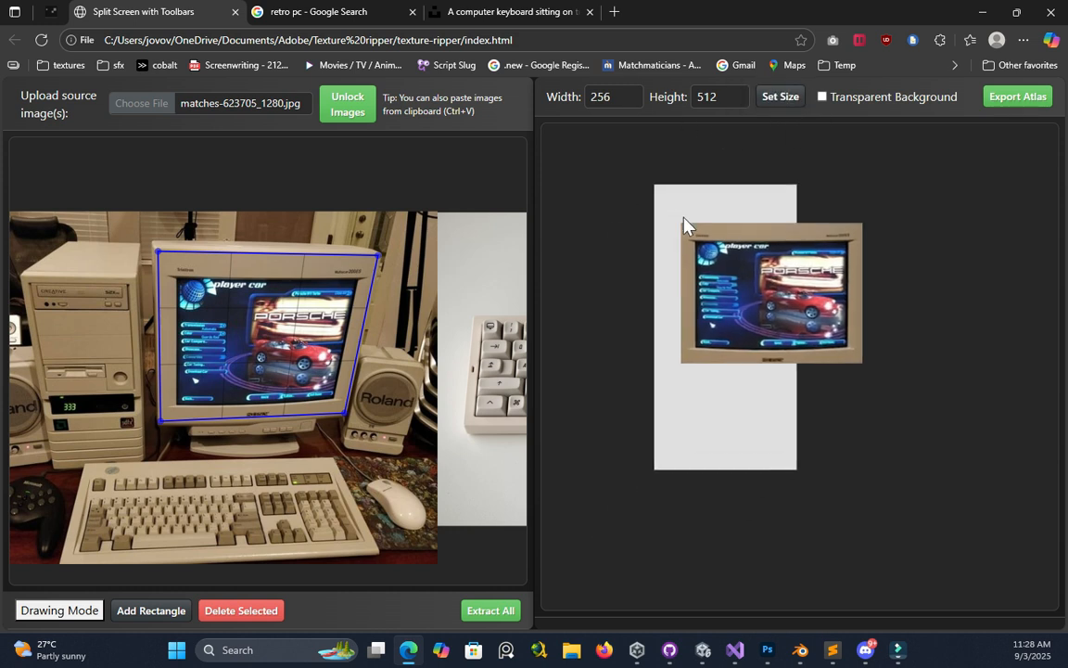
scroll(684, 219, "up", 3)
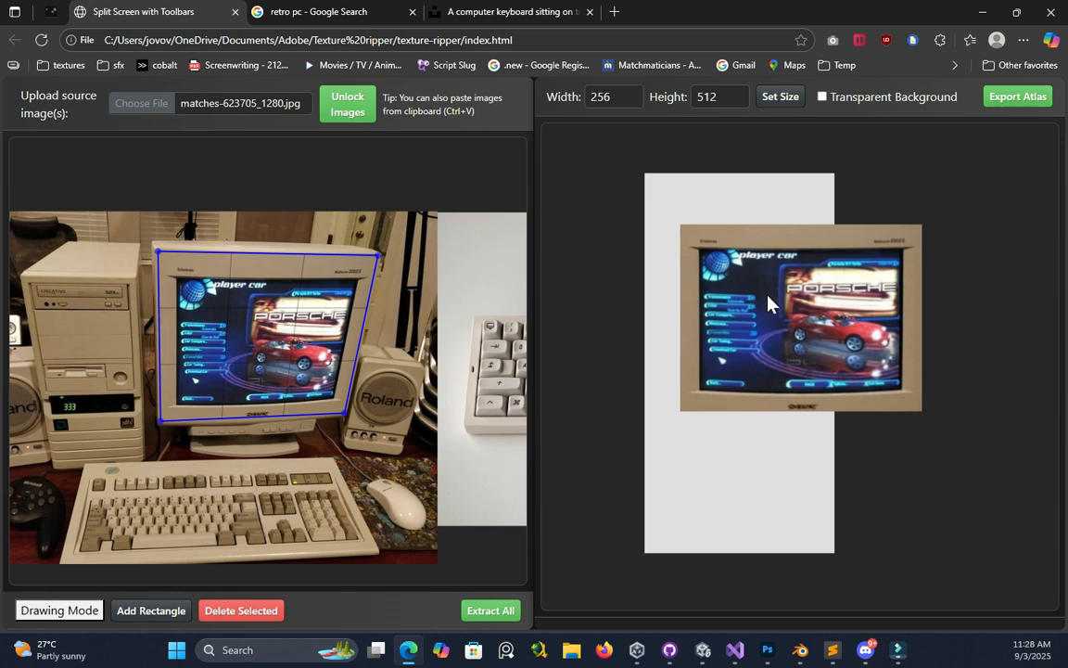
left_click_drag(770, 304, 732, 253)
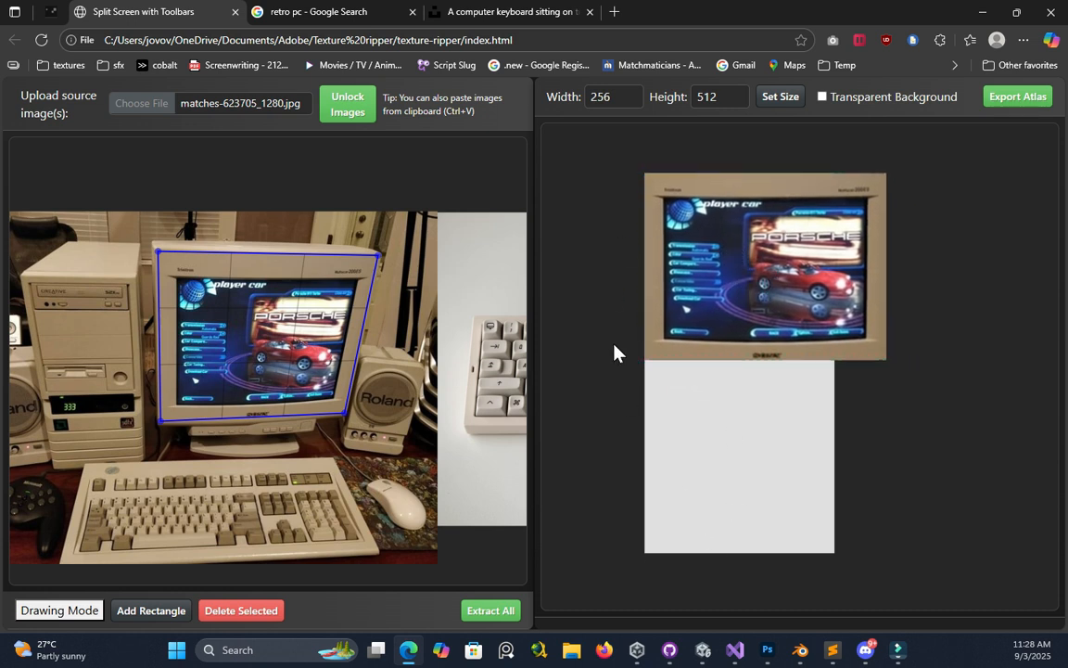
- Set the atlas width to 512 pixels and keep the monitor texture snapped to the atlas's corner
double_click(605, 96)
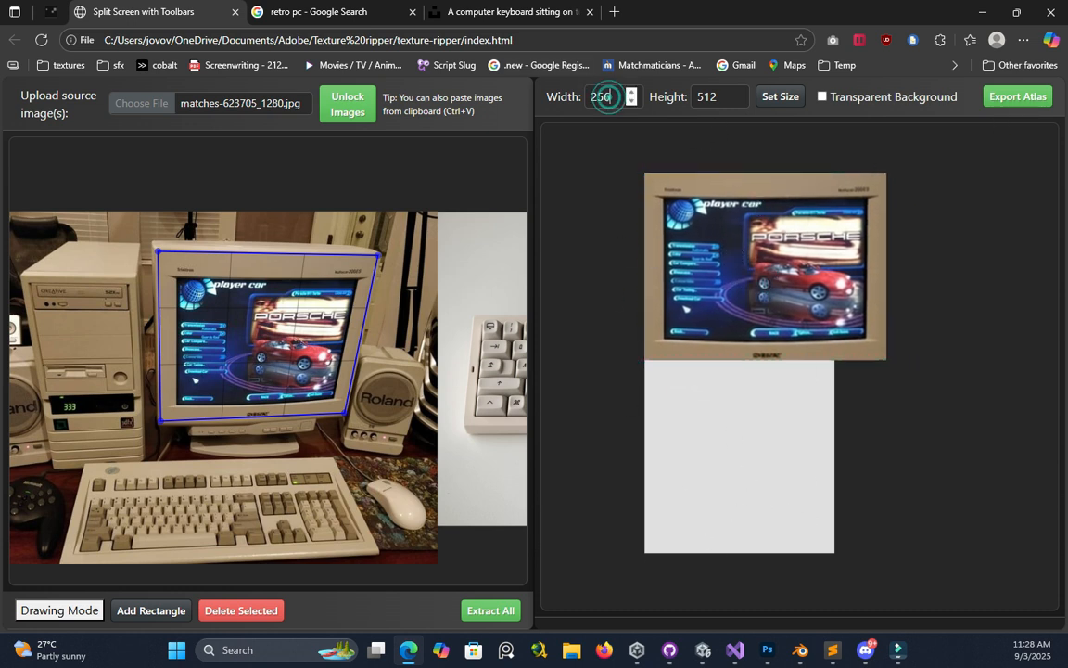
type("512")
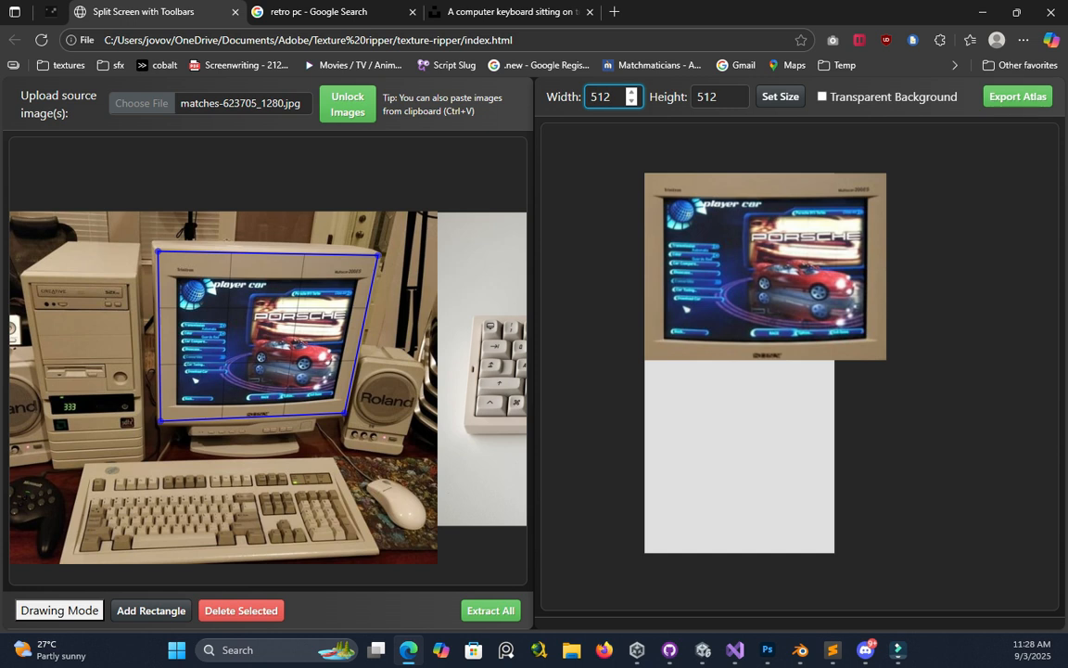
left_click(781, 98)
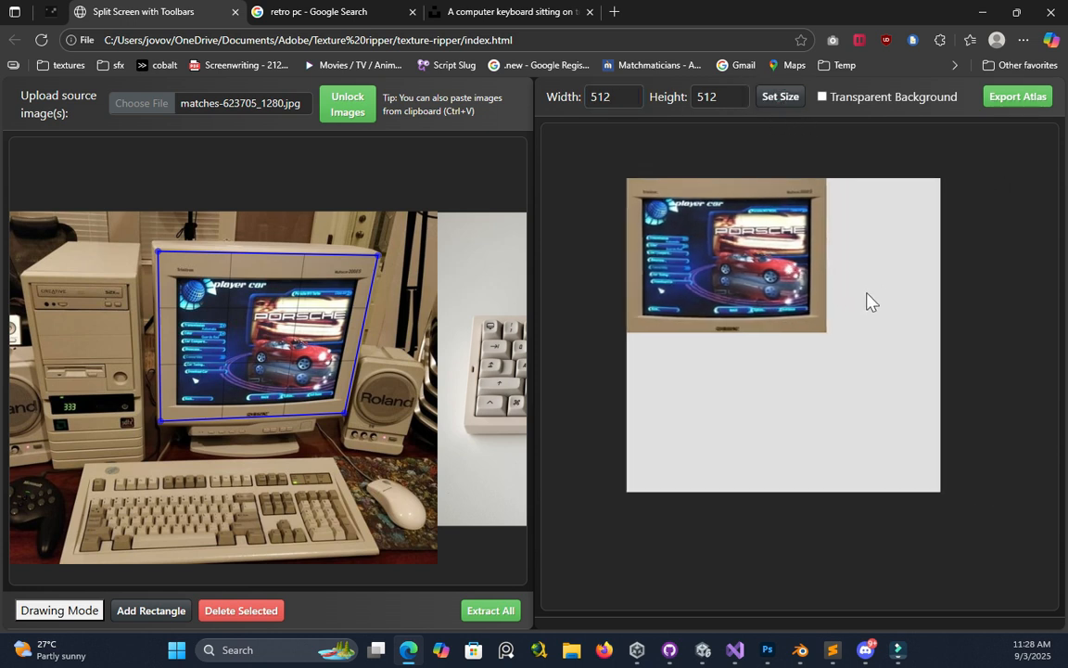
left_click(710, 277)
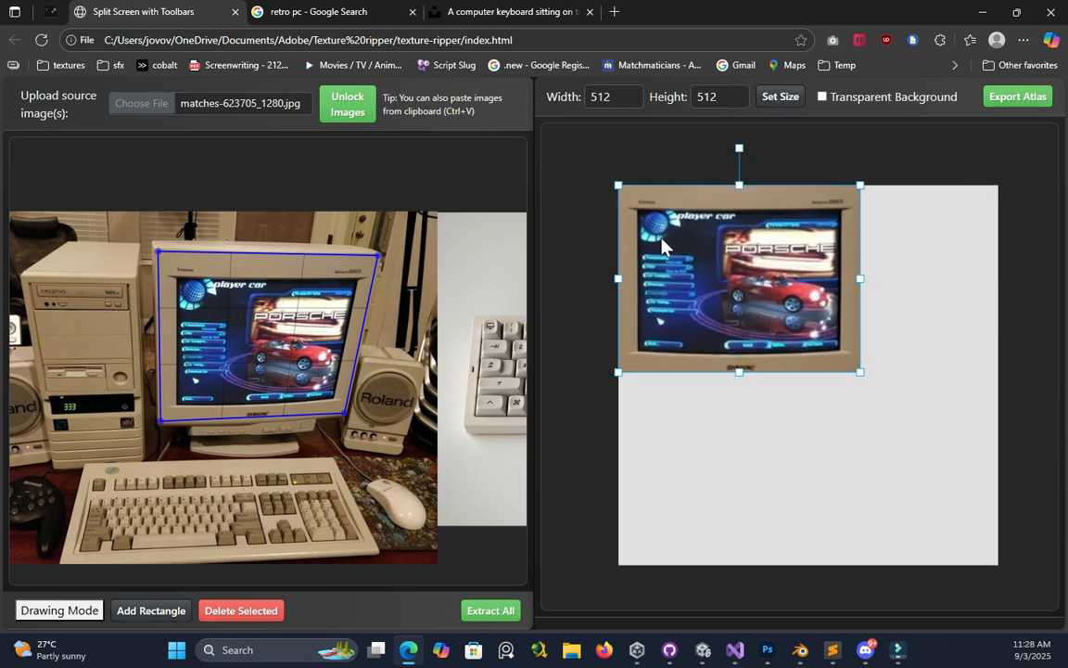
mouse_move(713, 255)
left_mouse_down()
mouse_move(725, 271)
mouse_move(713, 255)
left_mouse_up()
- Add a rectangle fitted to the front of the PC tower and extract all outlined textures
left_click(149, 611)
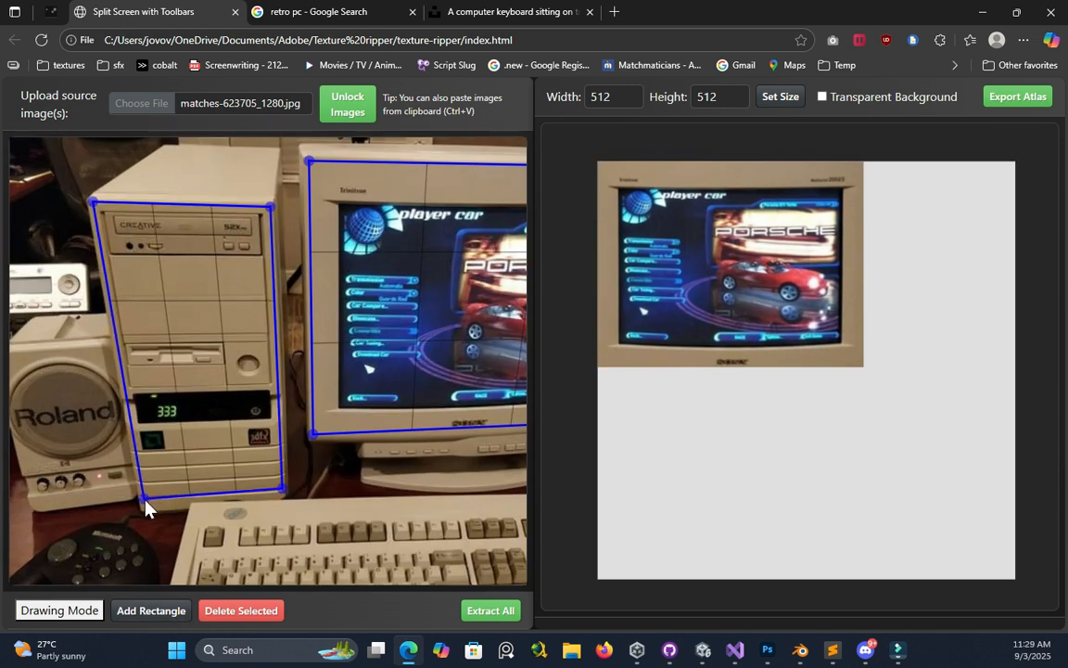
left_click_drag(145, 507, 146, 508)
left_click(484, 611)
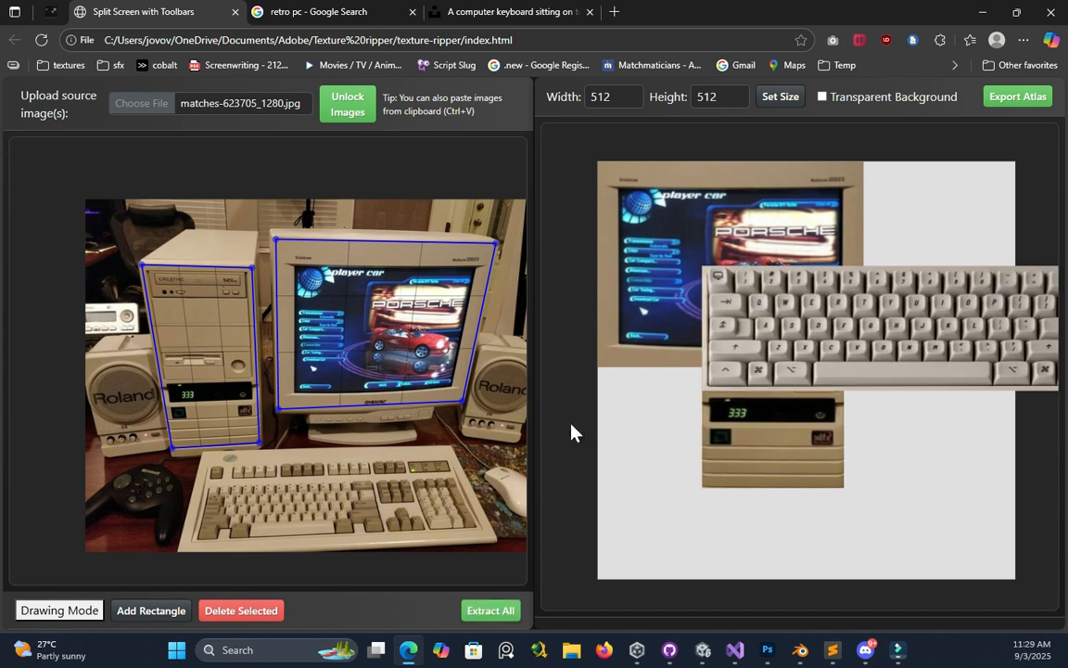
- Move the keyboard texture aside and place the tower texture directly below the monitor texture along the atlas's left edge
left_click_drag(791, 355, 889, 376)
left_click_drag(738, 417, 677, 501)
left_click(714, 498)
left_click_drag(752, 554, 731, 563)
left_click_drag(695, 503, 681, 482)
- Try rotating the tower texture on the atlas
scroll(779, 431, "up", 3)
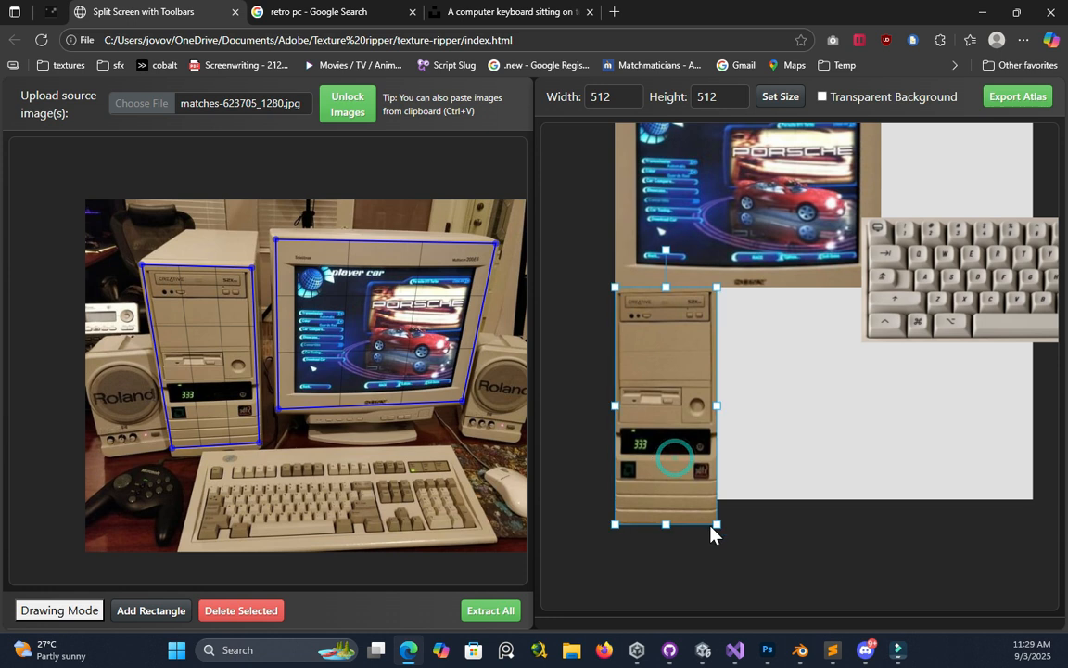
left_click_drag(665, 249, 669, 399)
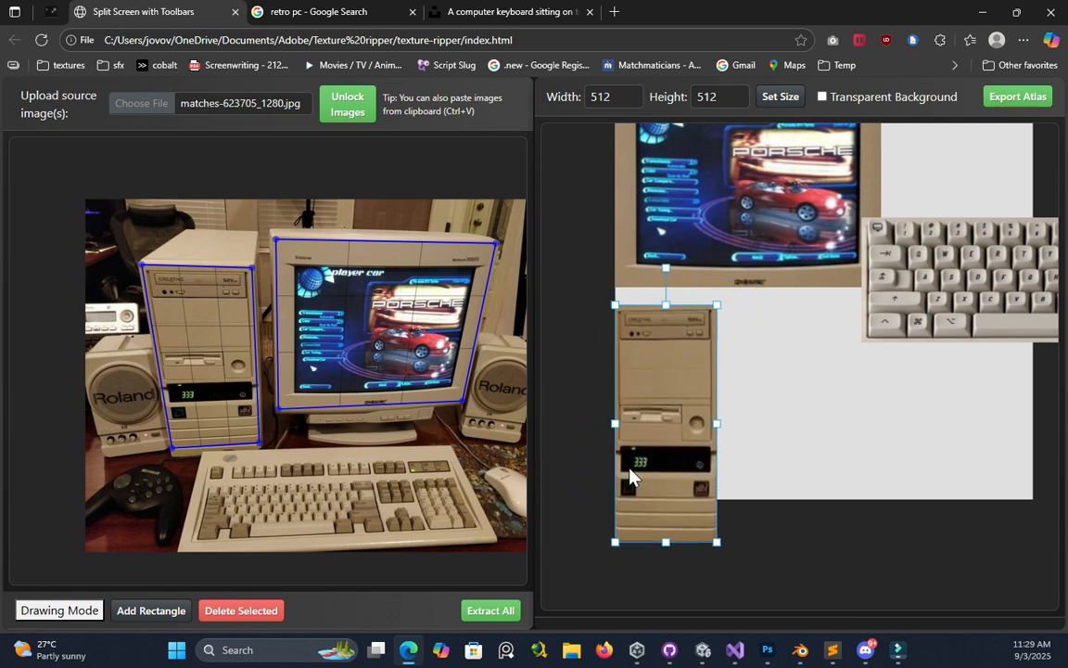
- Shrink the tower texture to fit inside the atlas, directly below the monitor texture along the edge
left_click_drag(624, 434, 652, 398)
left_click_drag(718, 525, 707, 482)
scroll(799, 427, "down", 2)
- Place the light keyboard texture below the monitor and beside the tower, and shrink it to fit inside the atlas
left_click_drag(793, 424, 696, 440)
left_click_drag(815, 336, 685, 396)
left_click_drag(1031, 434, 845, 406)
left_click(803, 425)
scroll(767, 414, "down", 2)
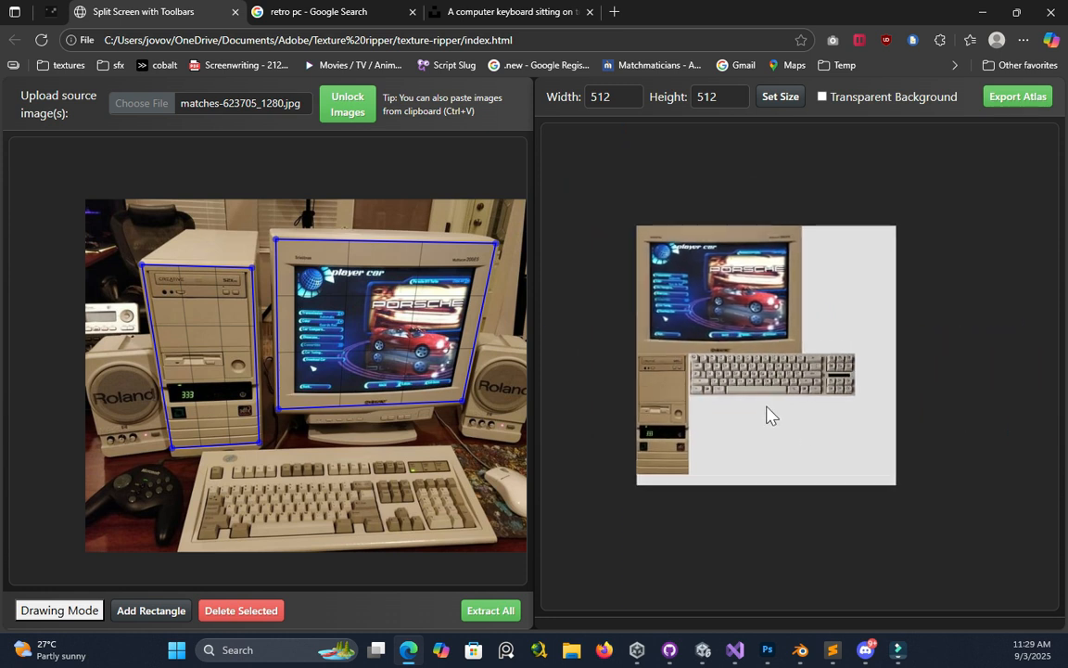
left_click(769, 374)
left_click(803, 437)
- Outline the front of the Roland speaker beside the monitor with four corner points in Drawing Mode
scroll(445, 429, "down", 2)
left_click_drag(417, 453, 273, 427)
scroll(263, 459, "up", 2)
scroll(350, 456, "down", 2)
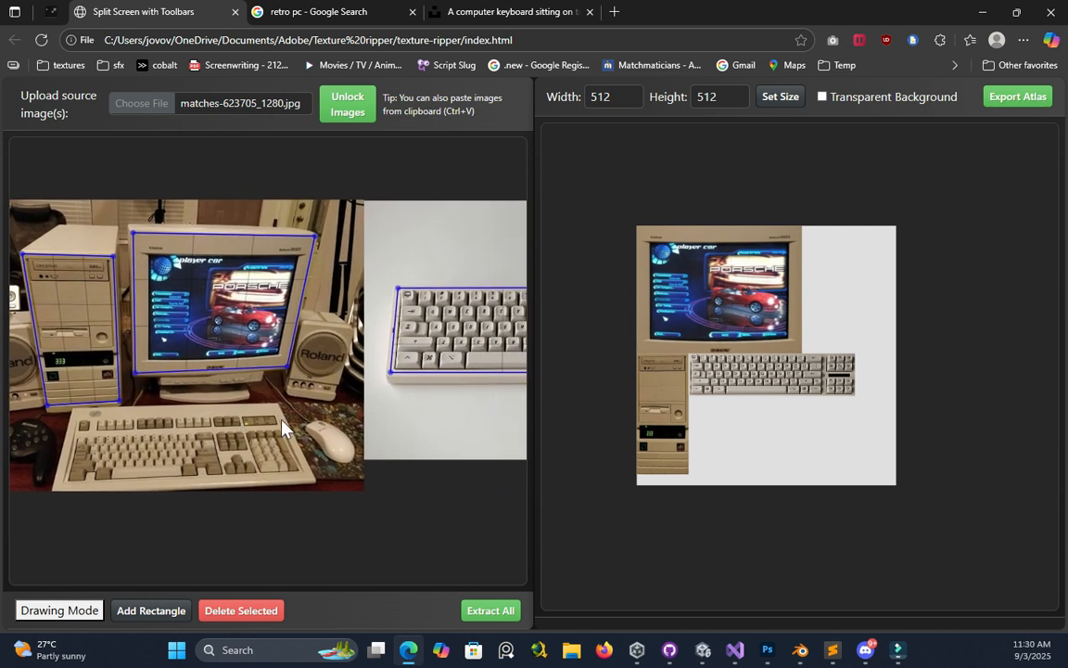
scroll(271, 382, "up", 3)
left_click_drag(287, 324, 296, 343)
scroll(293, 354, "up", 3)
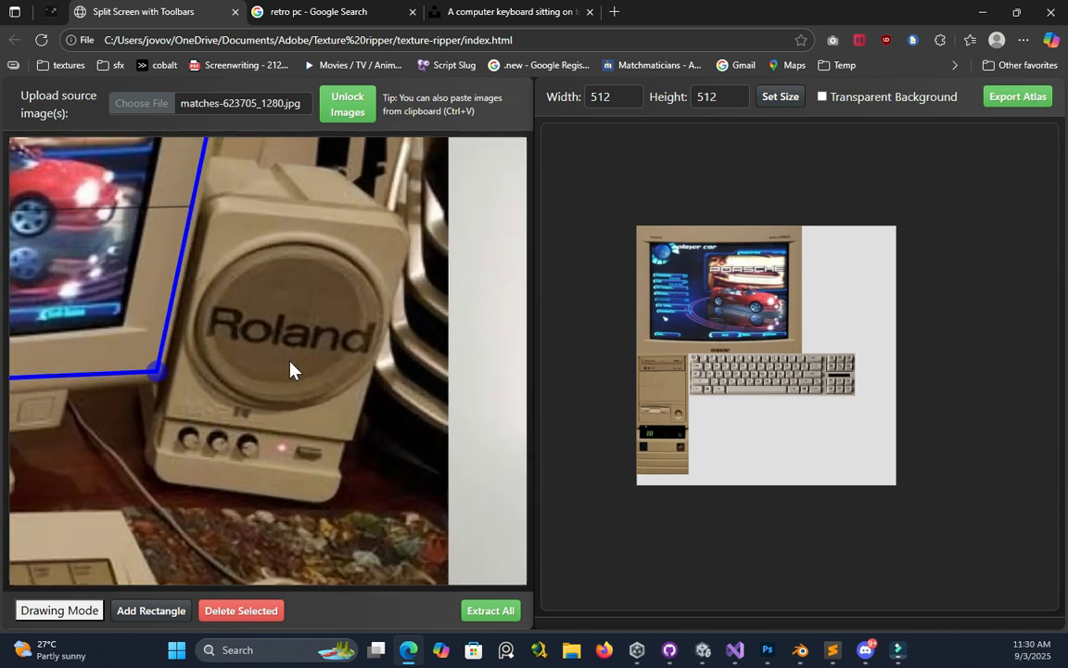
scroll(290, 369, "down", 1)
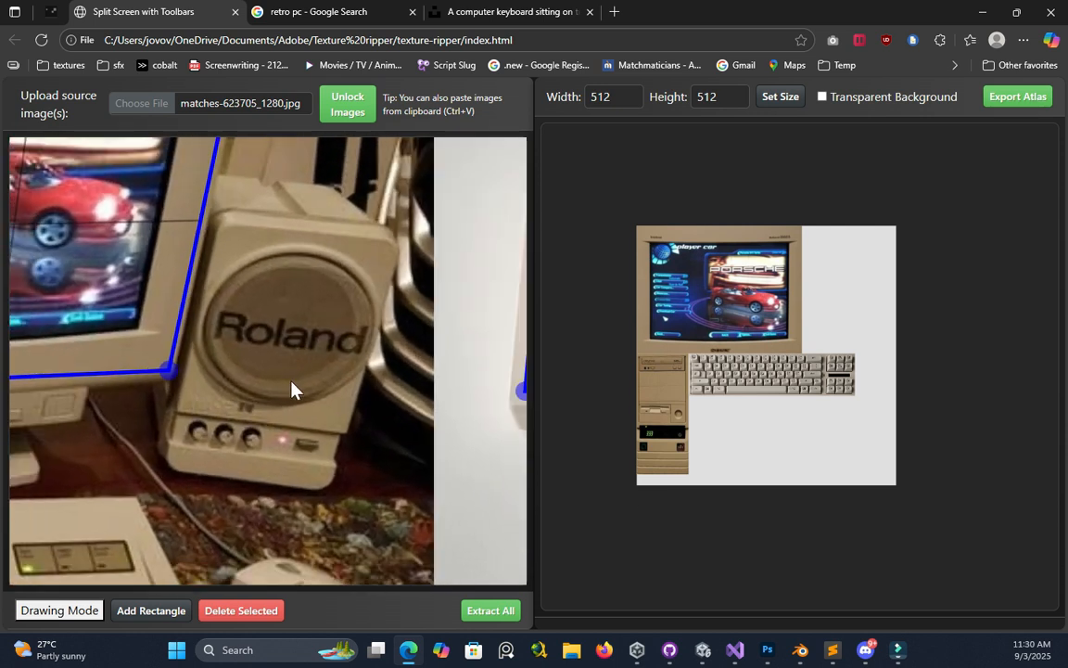
left_click(61, 611)
left_click(172, 453)
left_click(318, 478)
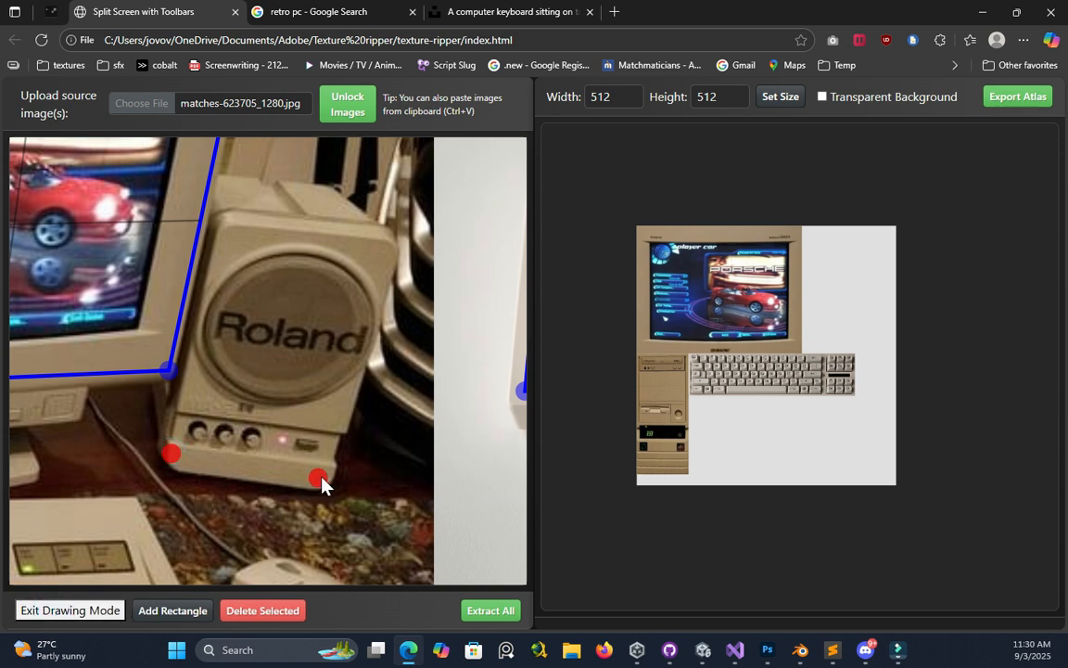
left_click(391, 249)
left_click(228, 231)
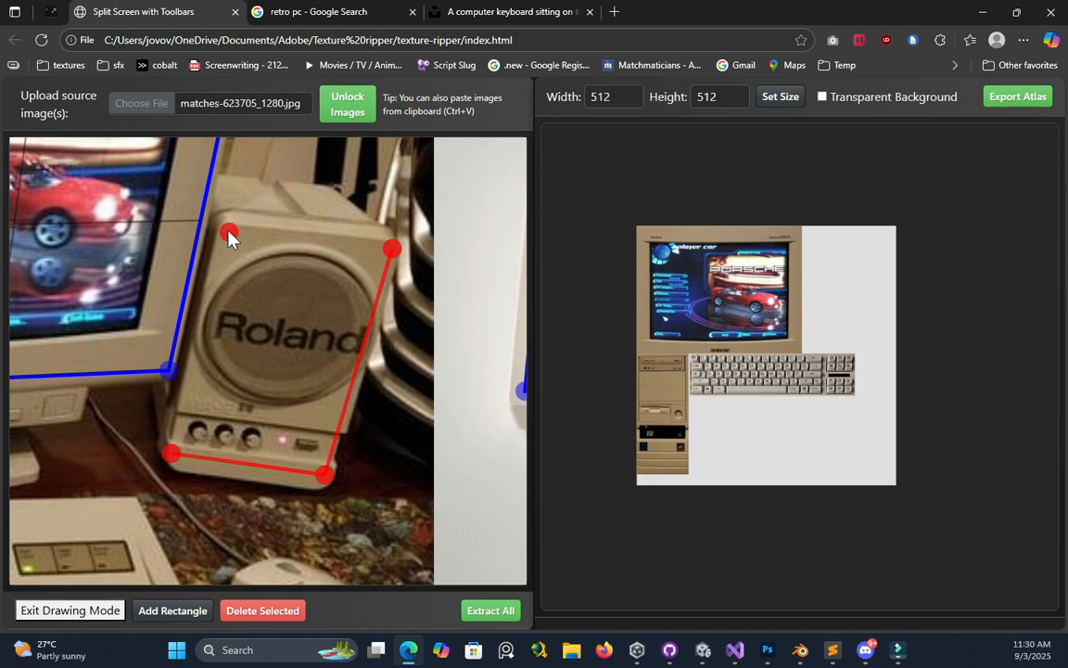
- Outline the beige keyboard in the PC photo with four corner points
scroll(332, 475, "down", 5)
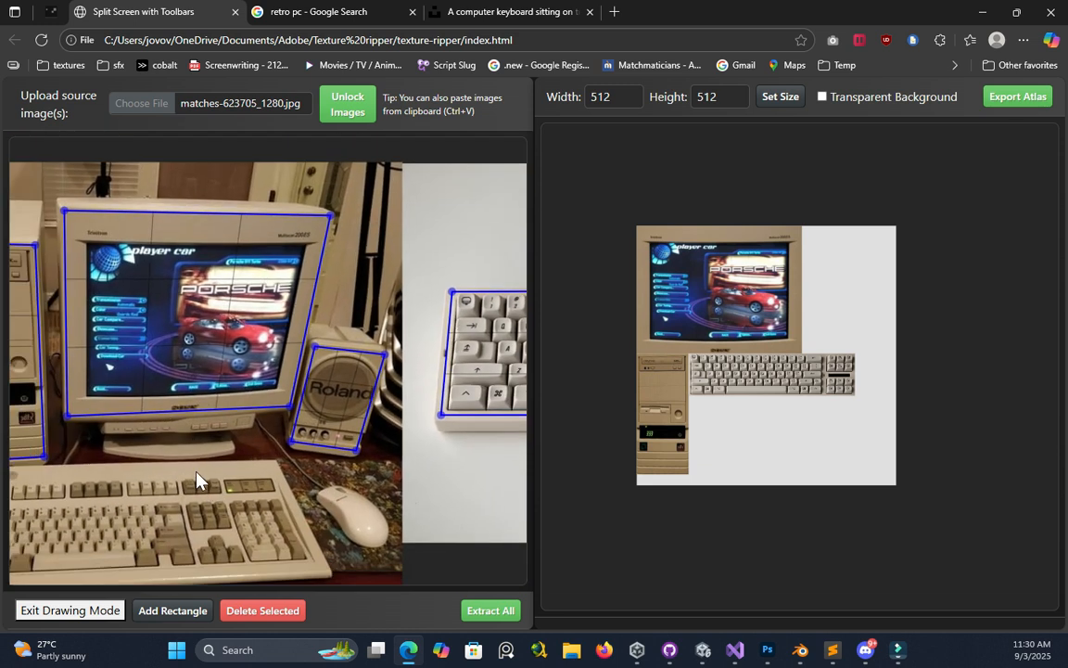
left_click_drag(402, 399, 340, 393)
left_click_drag(148, 405, 180, 394)
scroll(213, 425, "up", 2)
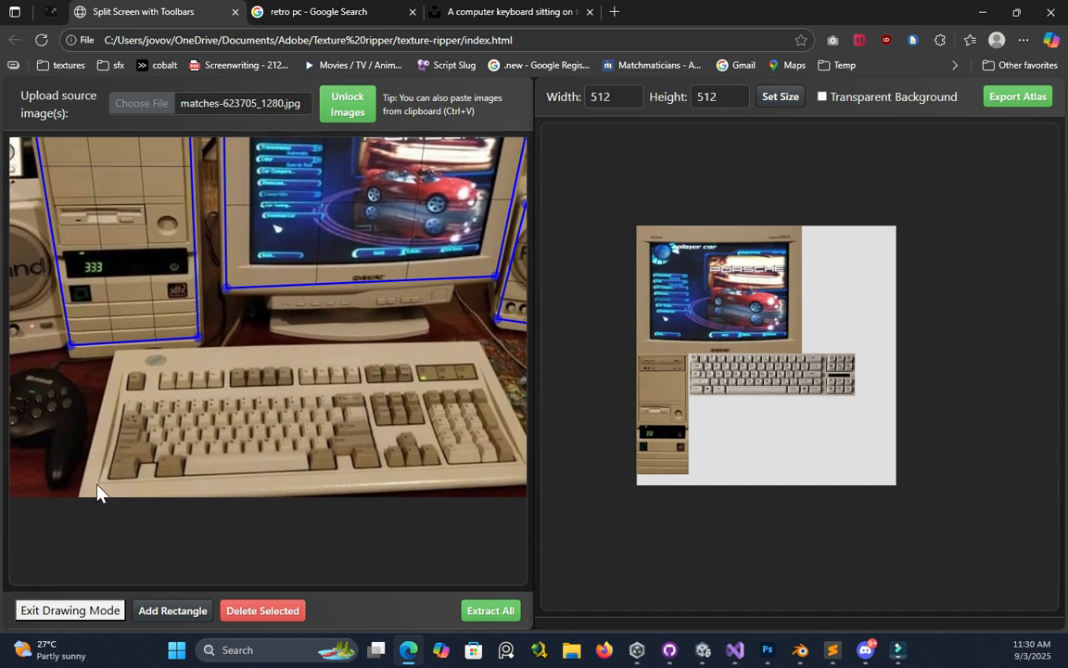
left_click(93, 483)
left_click(524, 461)
left_click(475, 352)
left_click(118, 363)
- Move the beige keyboard outline's lower right corner slightly outward, leave Drawing Mode and extract all outlined textures
left_click_drag(125, 359, 225, 297)
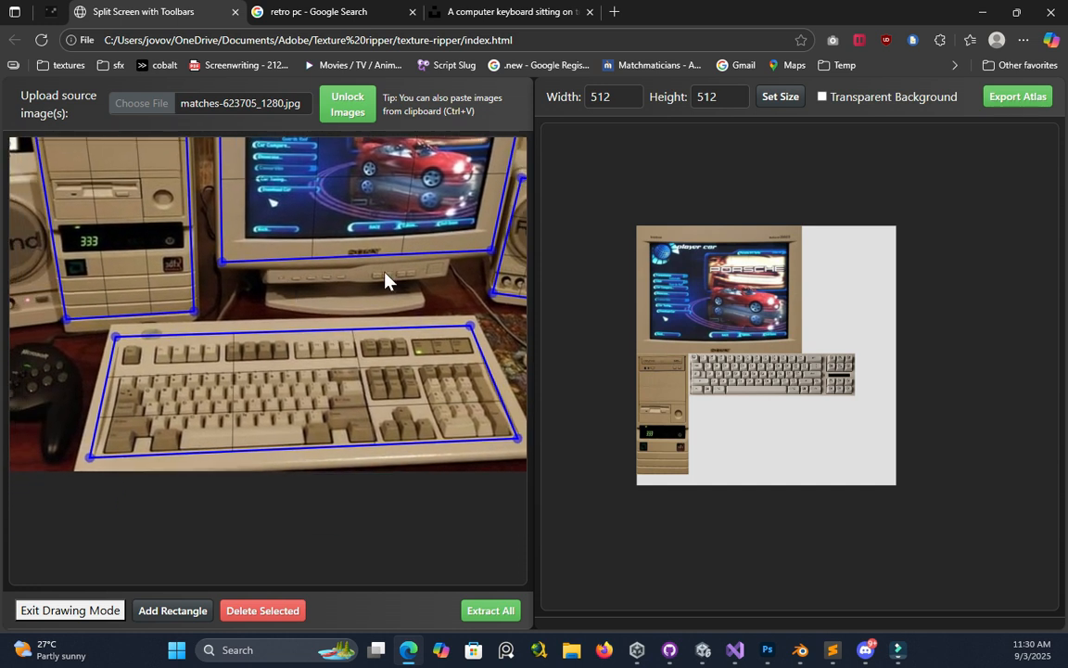
scroll(385, 277, "up", 5)
scroll(102, 425, "up", 2)
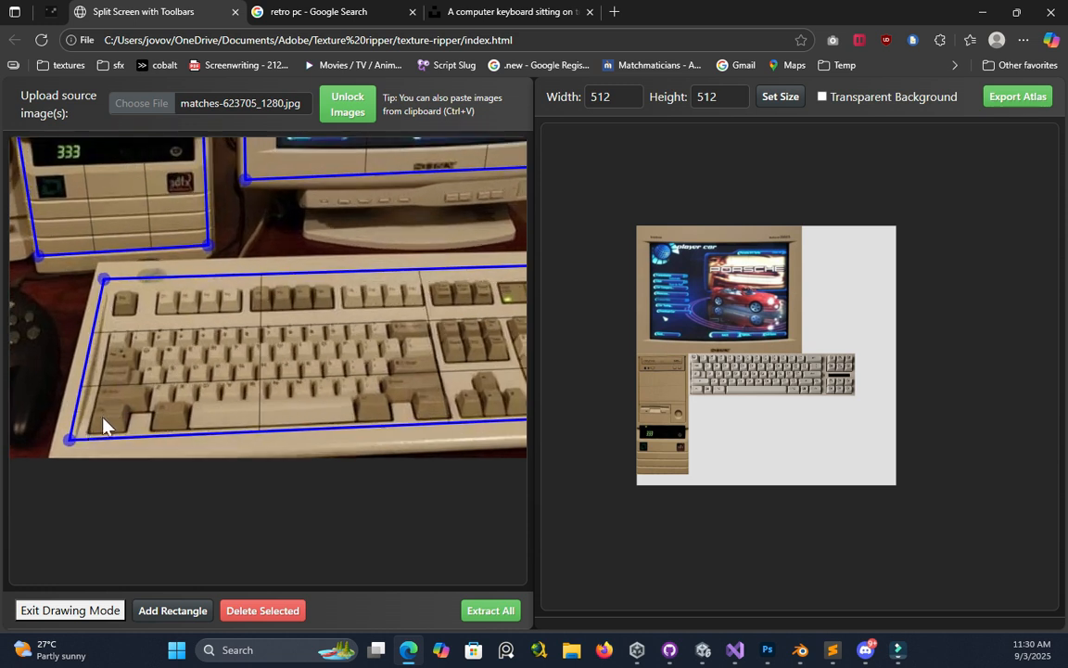
left_click_drag(334, 479, 112, 472)
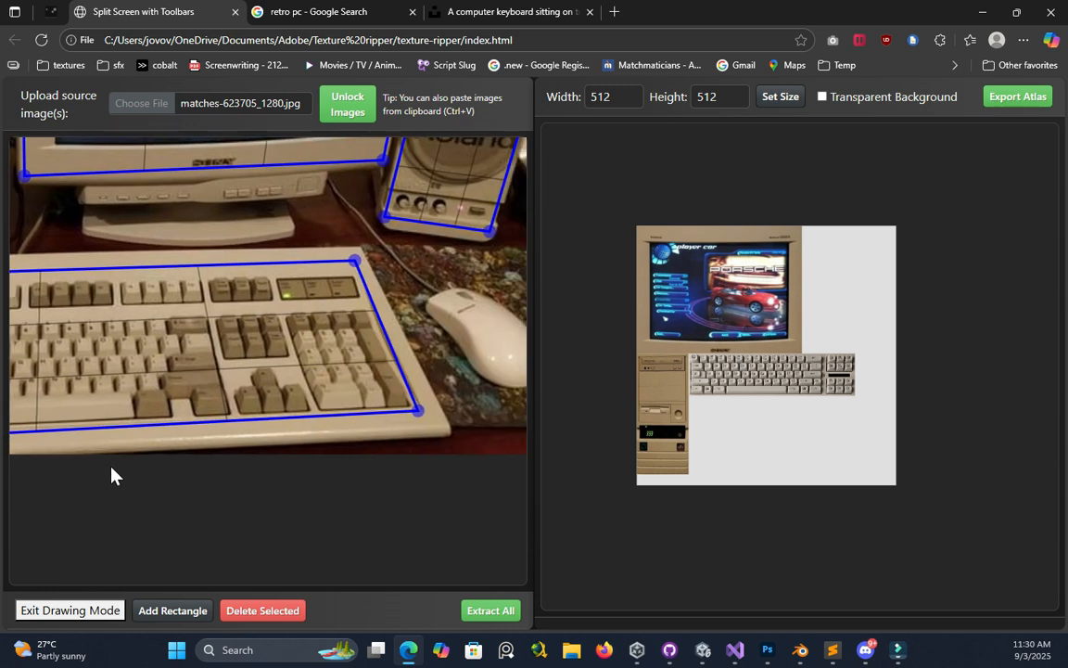
left_click_drag(417, 410, 430, 416)
scroll(251, 408, "down", 4)
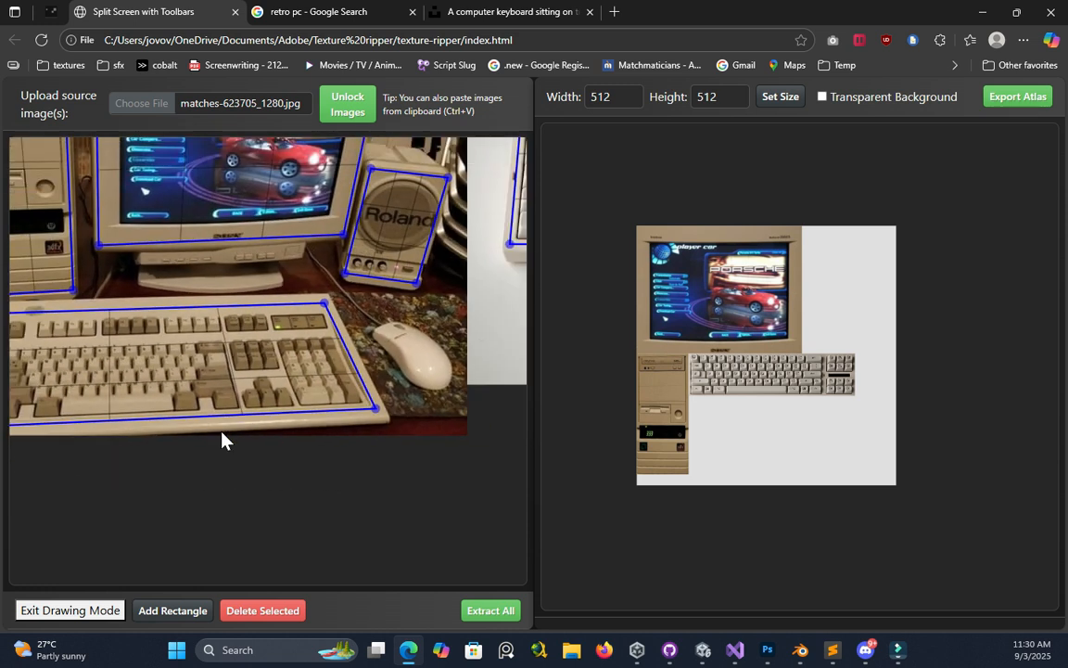
left_click_drag(175, 461, 249, 458)
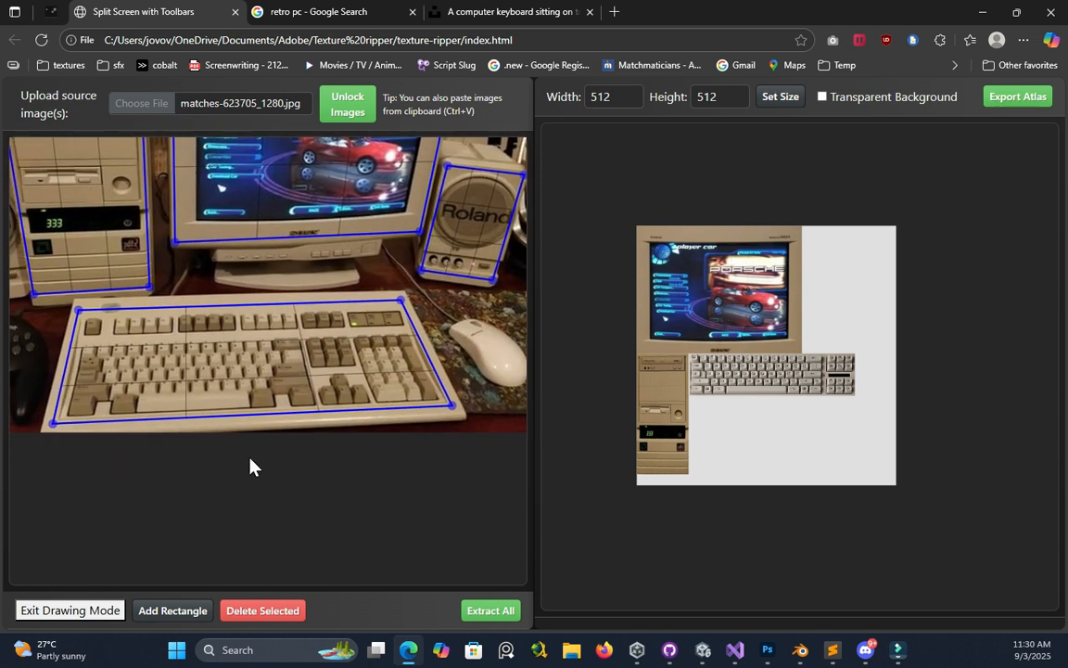
left_click(56, 616)
left_click(489, 609)
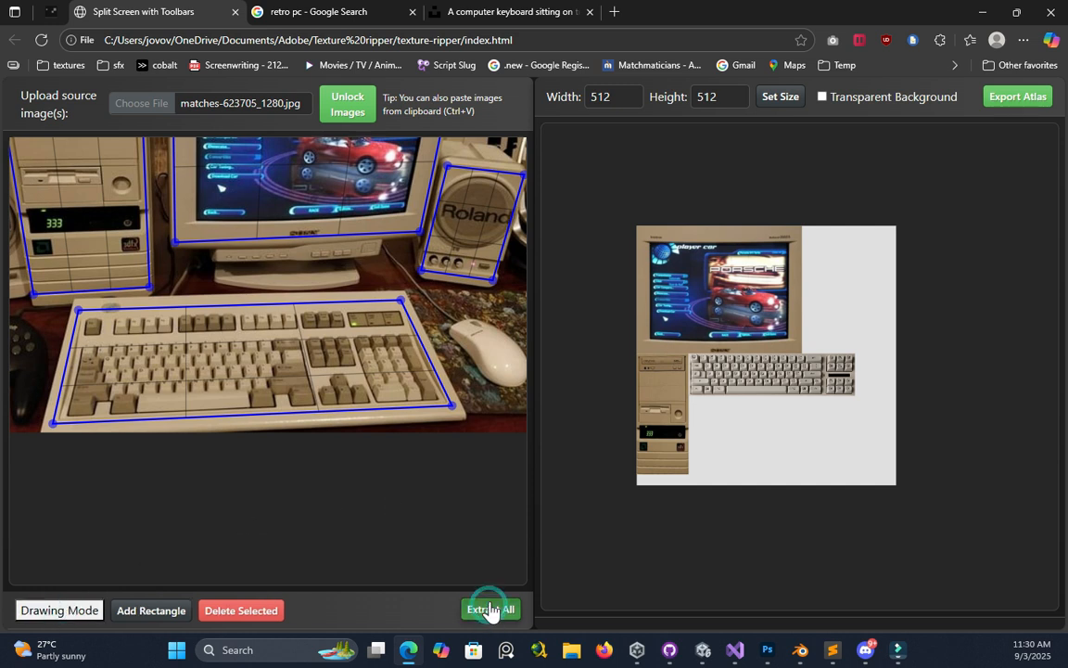
- Correct the stretched beige keyboard texture's proportions, rotate it 90° counter-clockwise and place it directly below the light keyboard texture
left_click(769, 366)
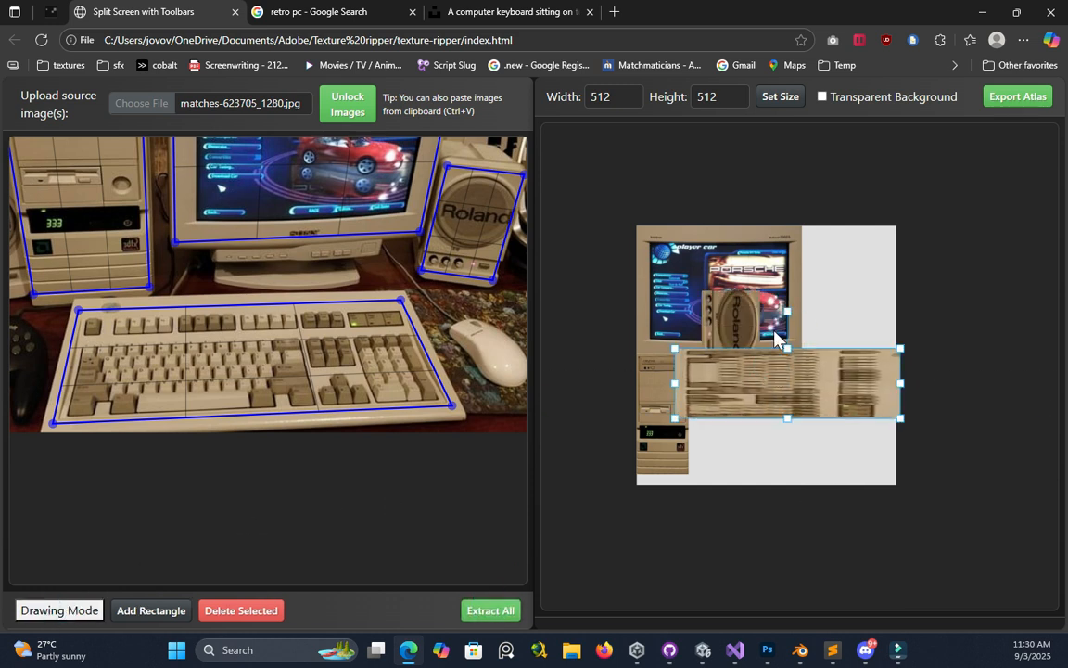
left_click_drag(900, 382, 730, 277)
left_click_drag(702, 241, 620, 350)
left_click_drag(703, 346, 758, 426)
left_click_drag(828, 459, 858, 453)
scroll(799, 466, "up", 3)
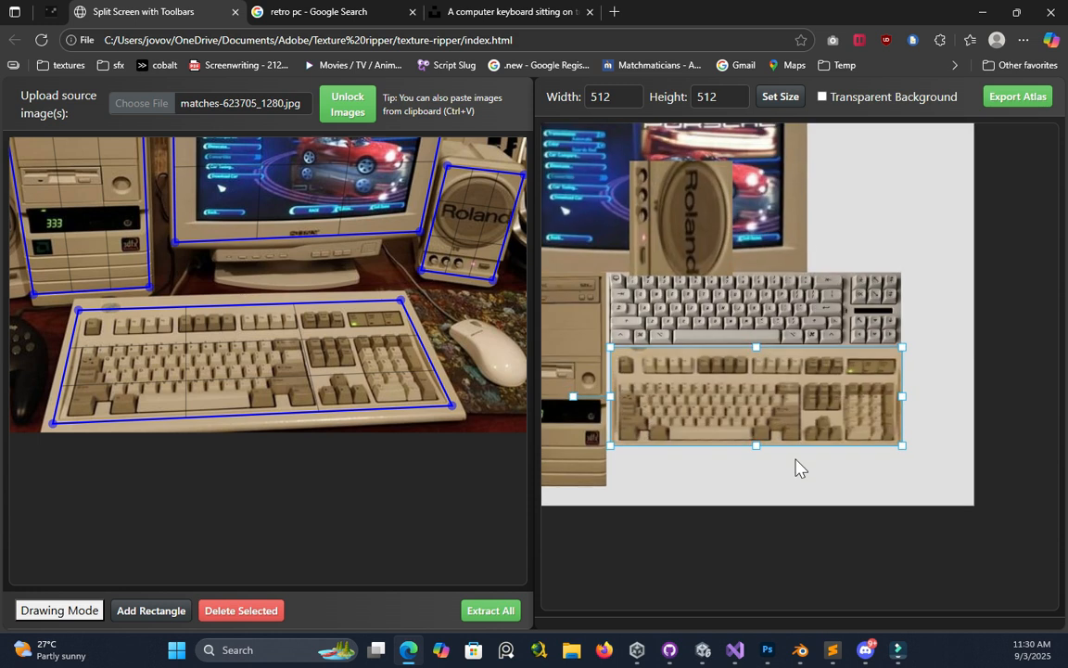
scroll(794, 460, "up", 2)
left_click_drag(721, 464, 850, 494)
left_click(812, 397)
mouse_move(812, 403)
left_mouse_down()
mouse_move(819, 410)
mouse_move(808, 408)
left_mouse_up()
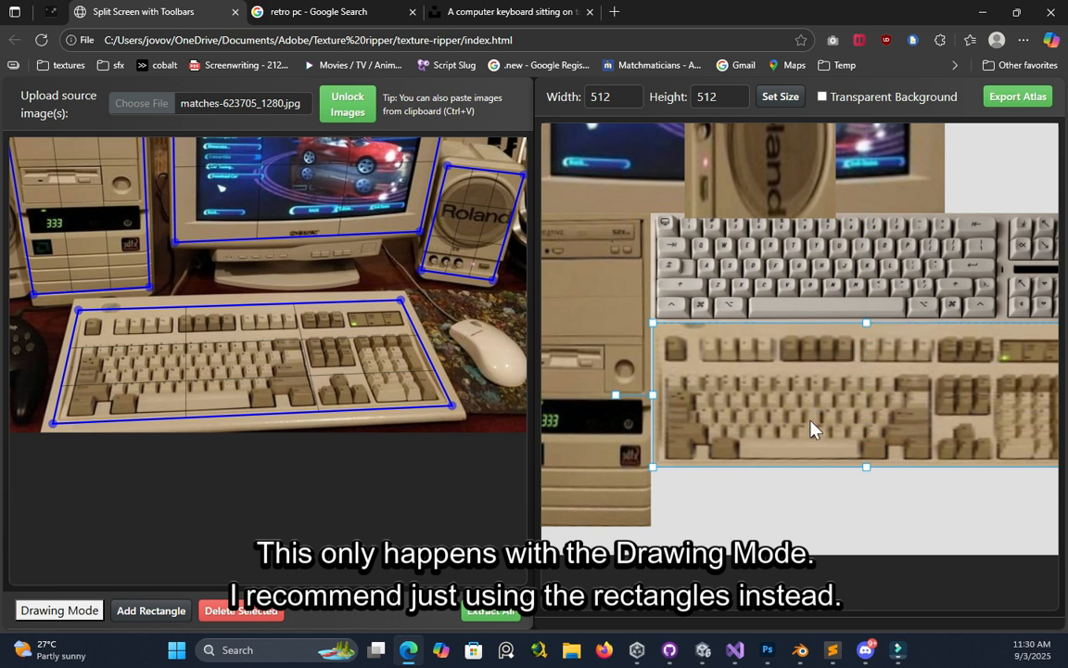
scroll(833, 482, "down", 3)
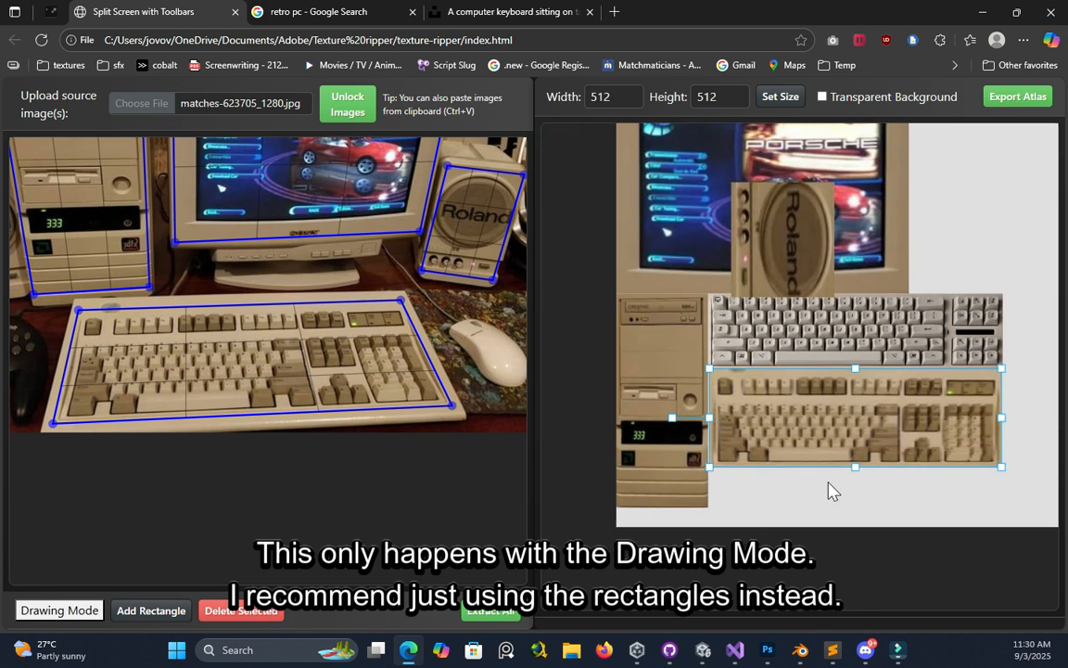
left_click_drag(859, 489, 823, 499)
- Move the speaker texture into the empty area beside the monitor texture and rotate it 90° counter-clockwise so it stands upright
left_click(751, 302)
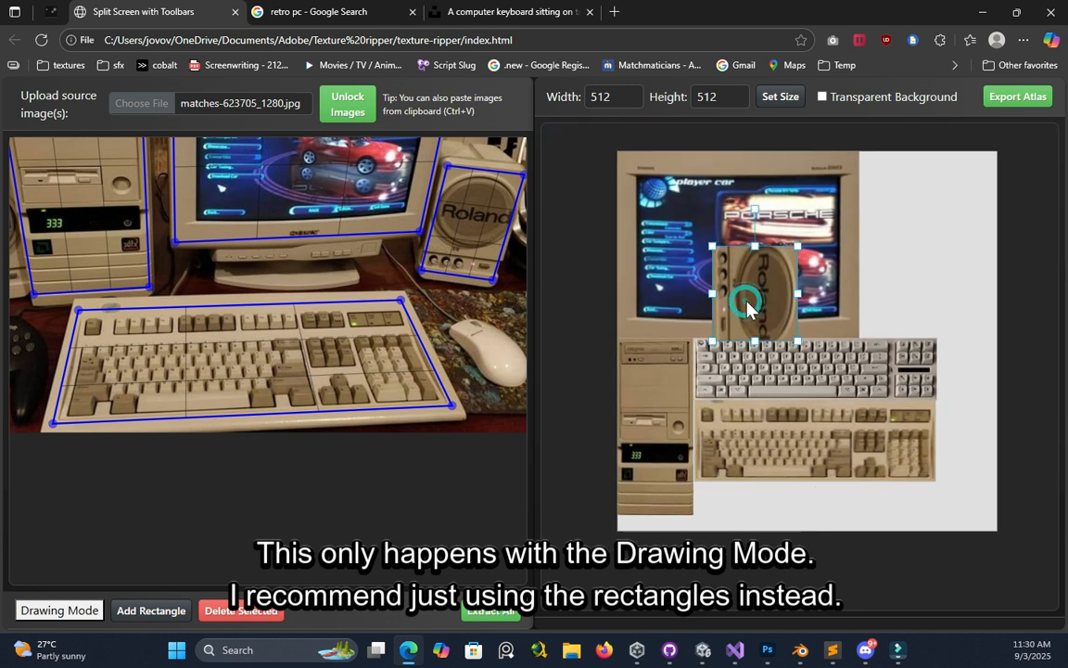
left_click_drag(713, 246, 915, 250)
left_click_drag(935, 182, 868, 249)
- Tighten the four corners of the monitor outline around its screen and re-extract the textures
scroll(334, 281, "up", 5)
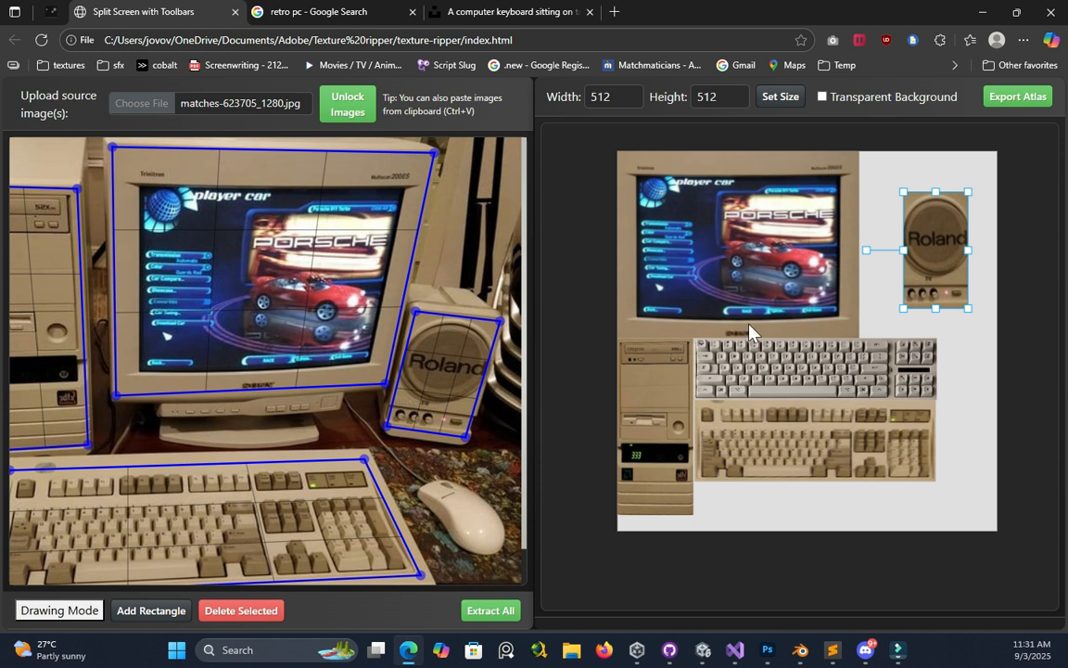
scroll(784, 313, "up", 5)
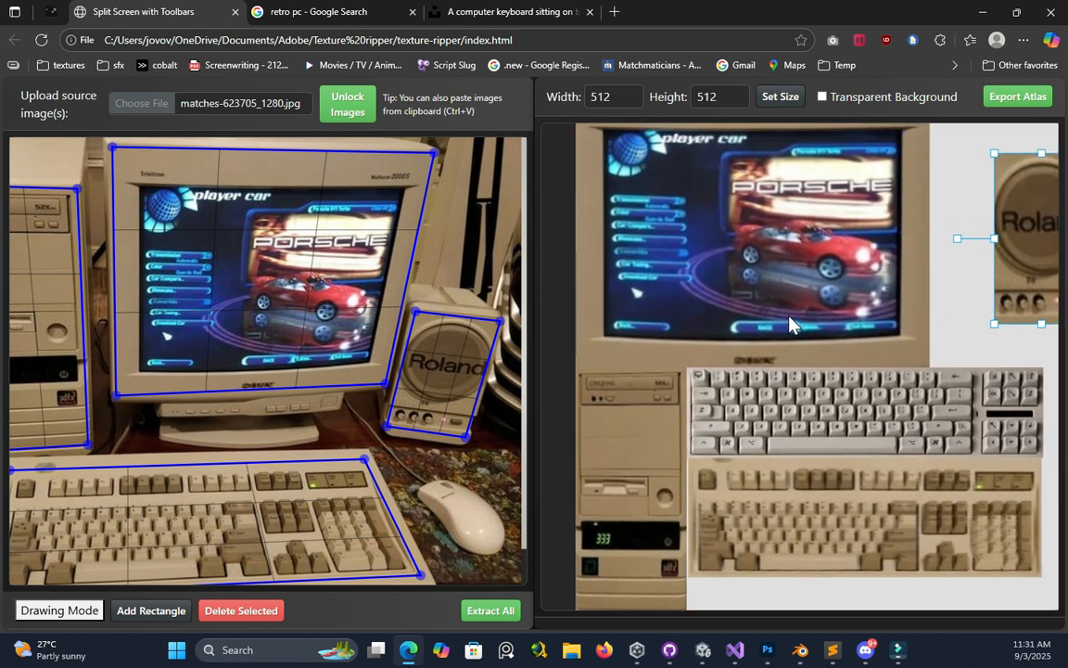
left_click_drag(806, 265, 797, 395)
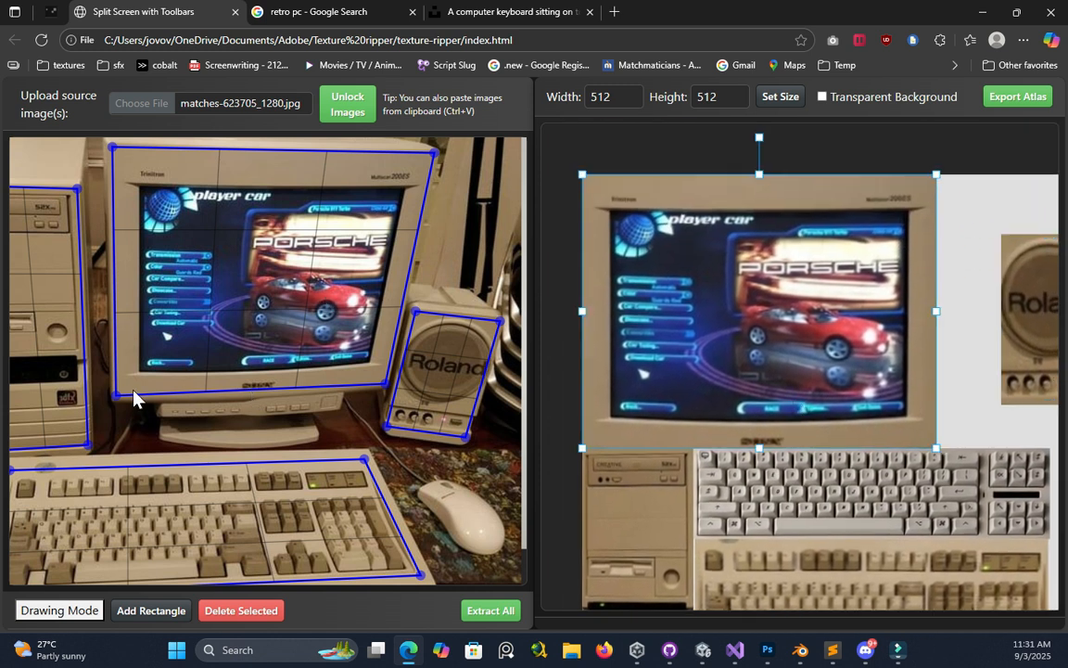
left_click_drag(117, 395, 133, 380)
left_click_drag(389, 384, 378, 368)
left_click_drag(435, 156, 413, 182)
left_click_drag(110, 147, 130, 176)
left_click(490, 610)
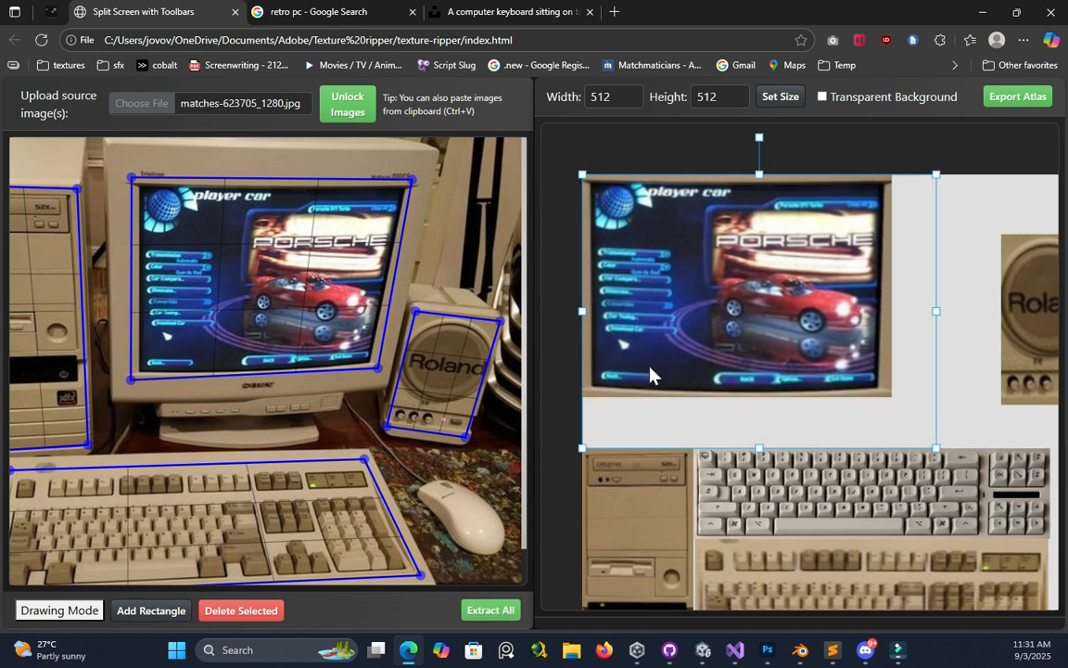
- Enlarge the monitor screen texture to fill the space down to the tower texture
left_click(671, 286)
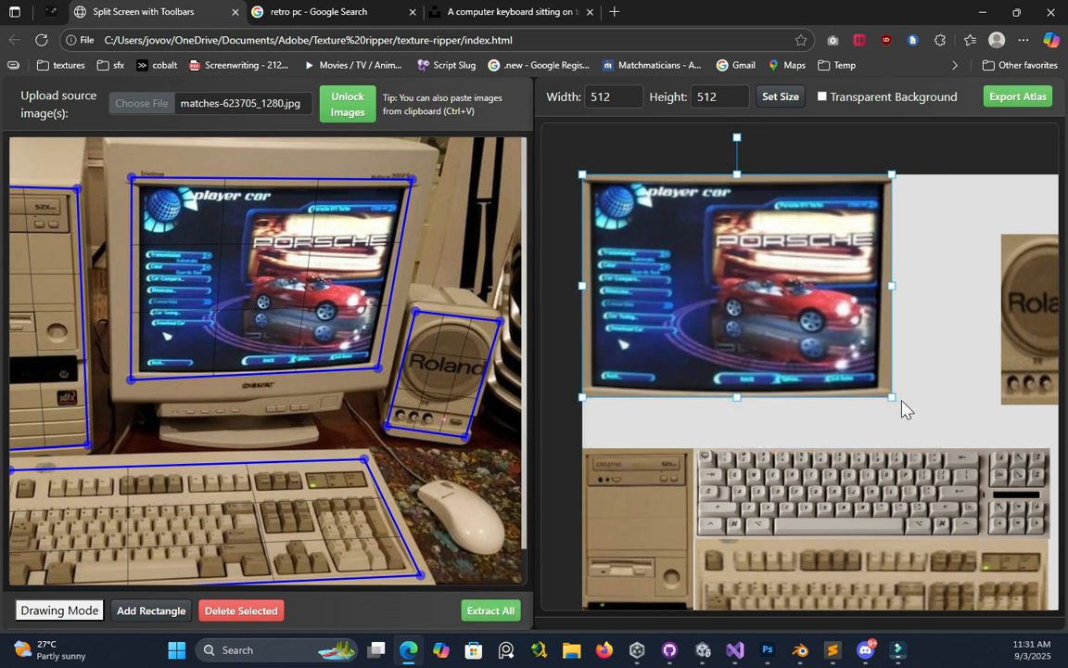
left_click_drag(887, 393, 957, 445)
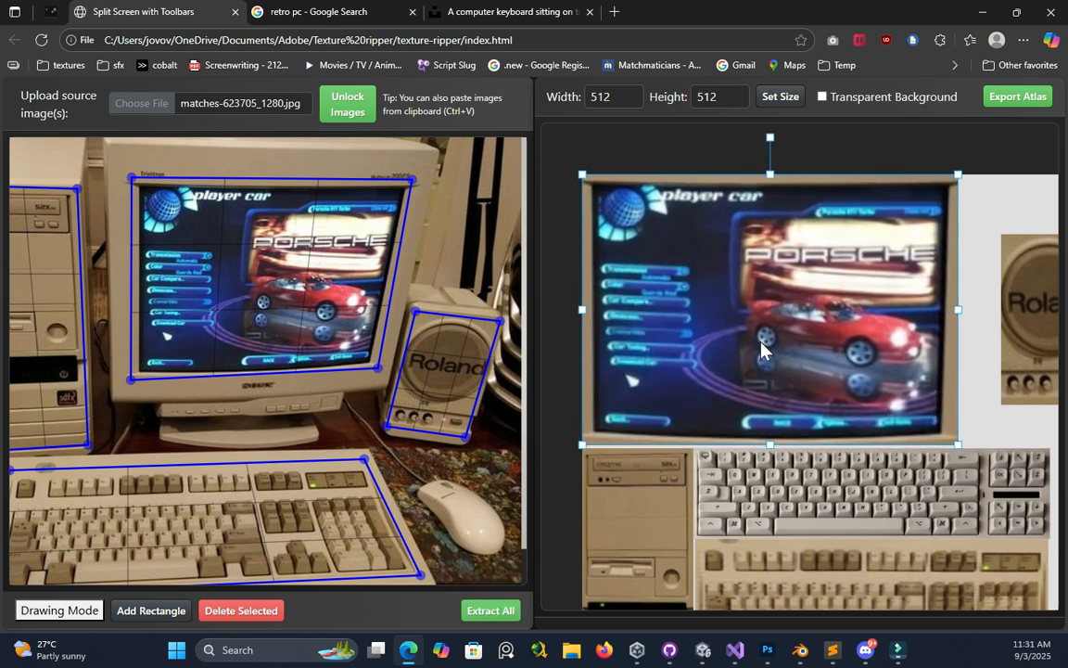
scroll(574, 192, "down", 3)
- Delete the PC tower's outline from the source photo, removing its texture from the atlas
scroll(426, 366, "down", 3)
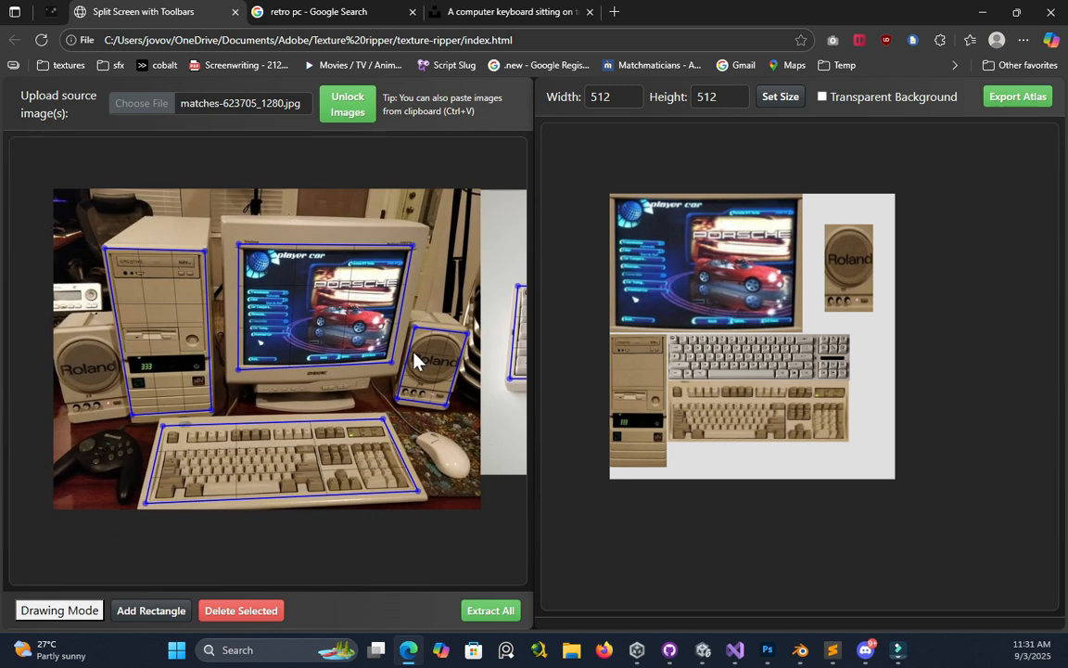
left_click_drag(473, 451, 381, 442)
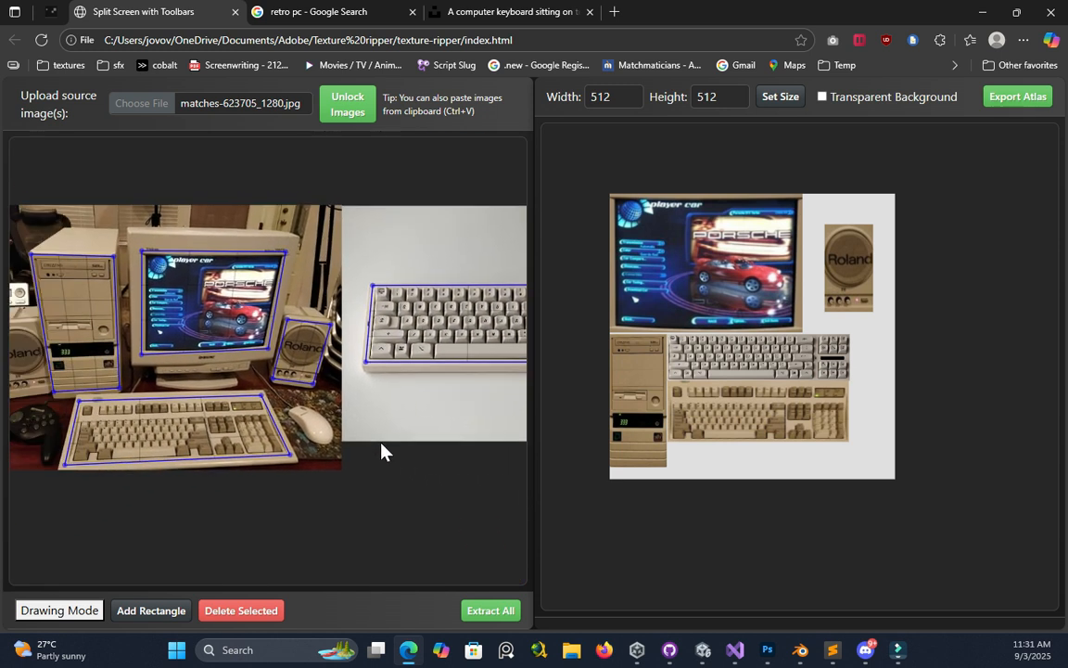
left_click(103, 308)
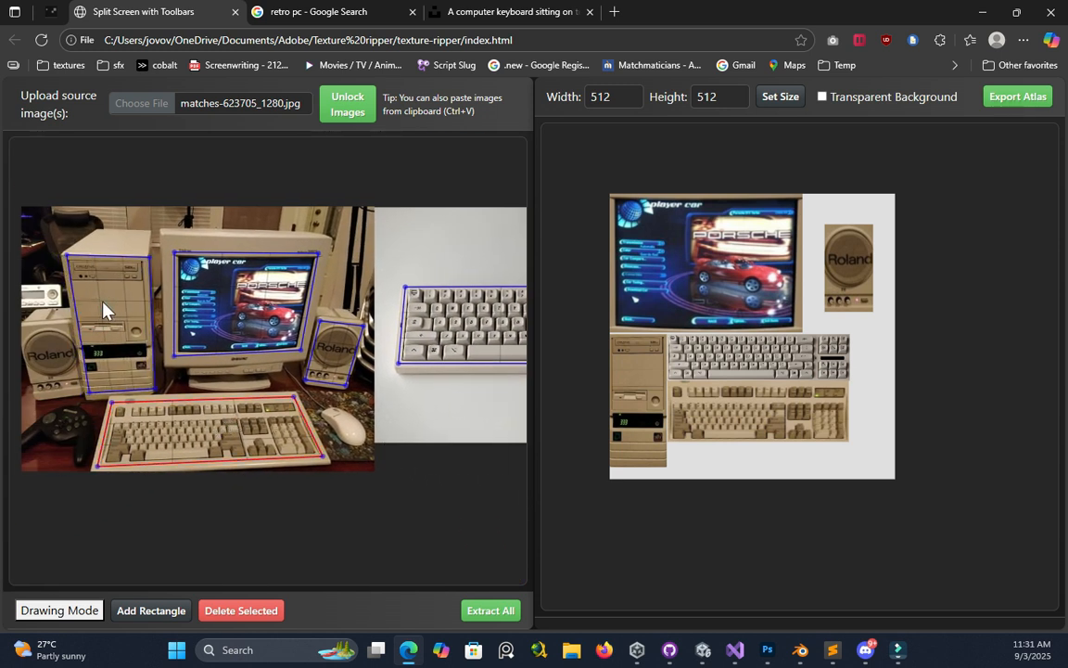
left_click(247, 610)
scroll(266, 329, "down", 3)
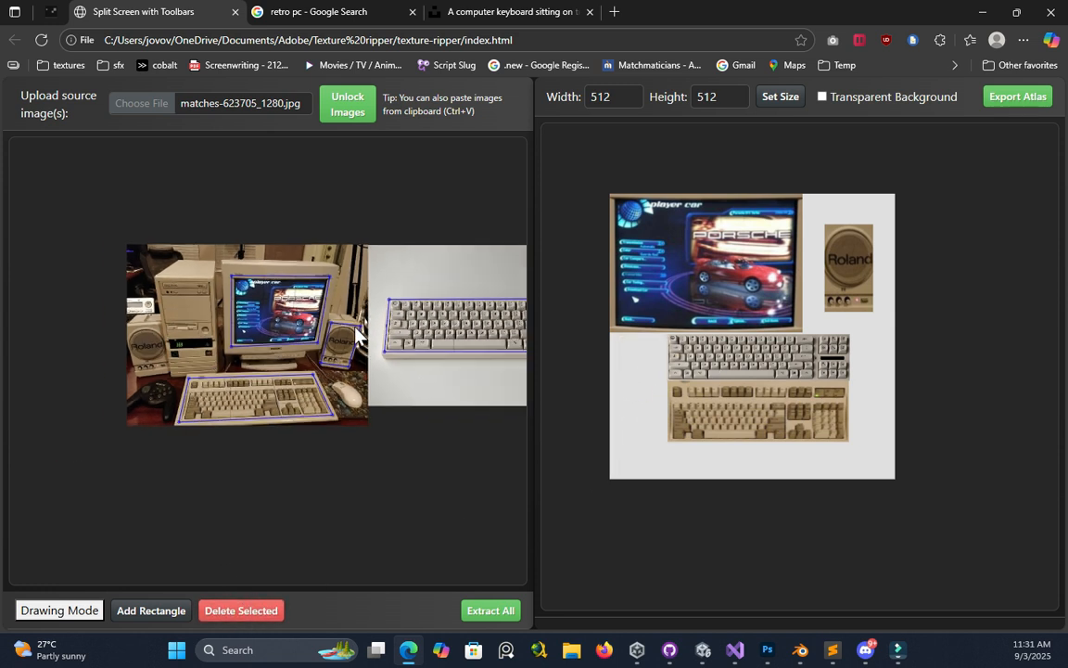
- Spread the two keyboard textures apart with gaps between them below the monitor texture
left_click_drag(754, 412, 723, 433)
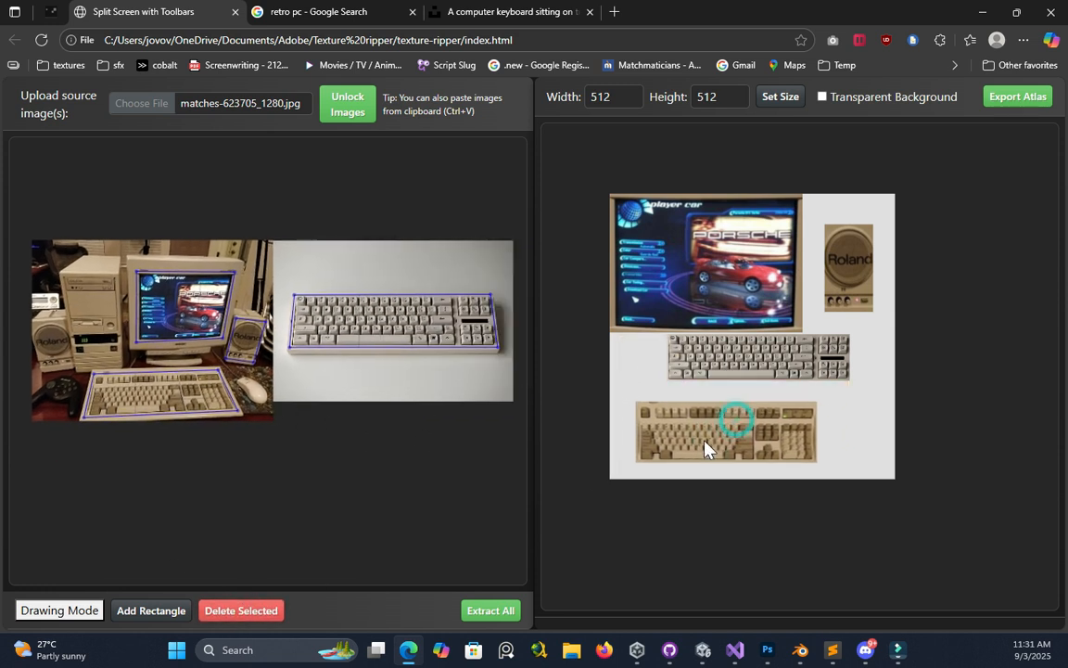
left_click_drag(749, 355, 727, 363)
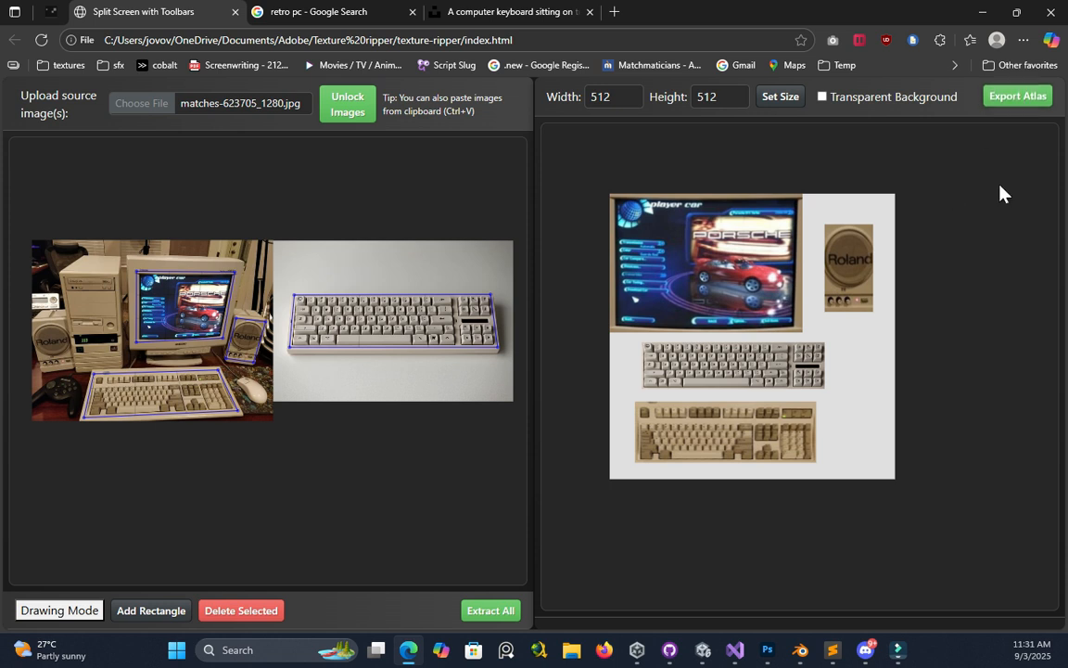
- Export the atlas, then open atlas (2).png to examine the layout and background, and close it
left_click(823, 97)
left_click(1020, 97)
left_click(808, 111)
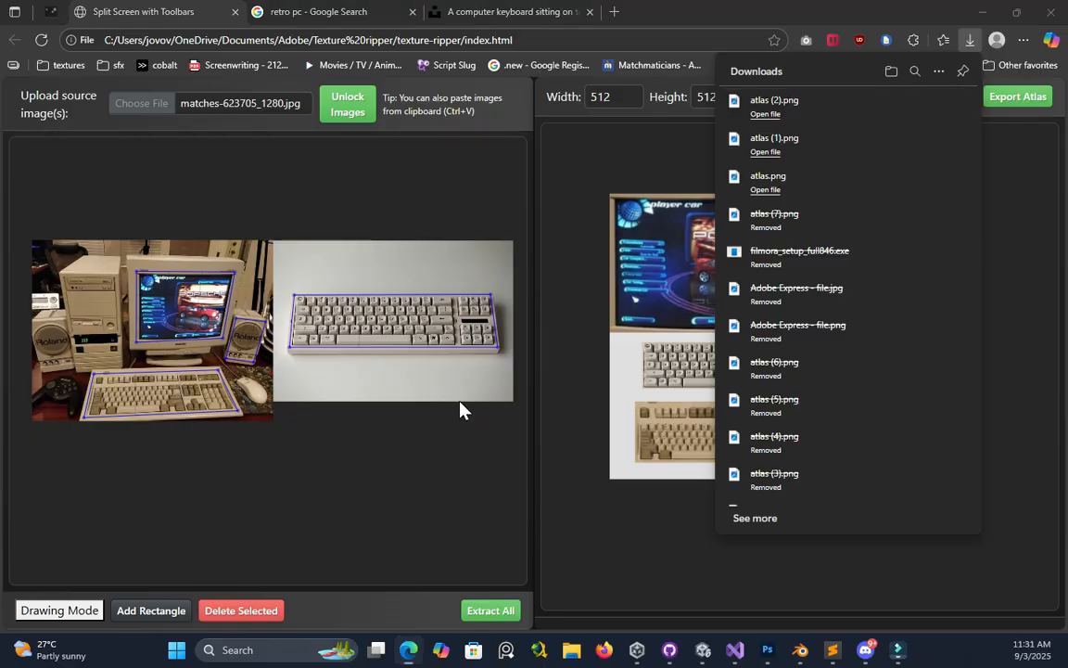
scroll(515, 313, "up", 4)
scroll(518, 337, "down", 3)
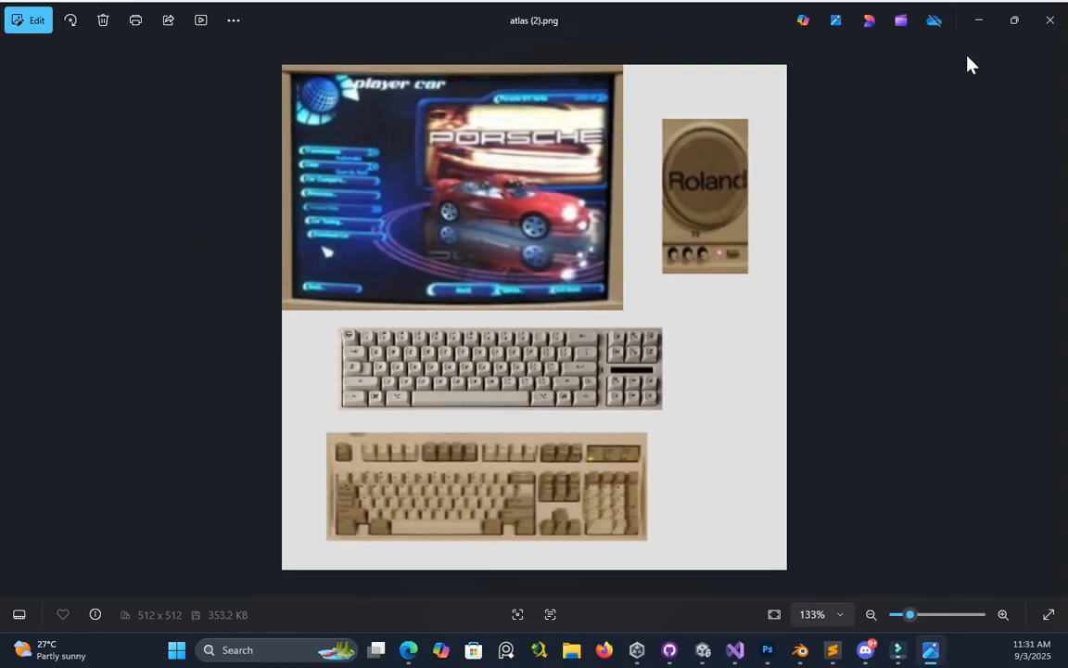
left_click(1049, 20)
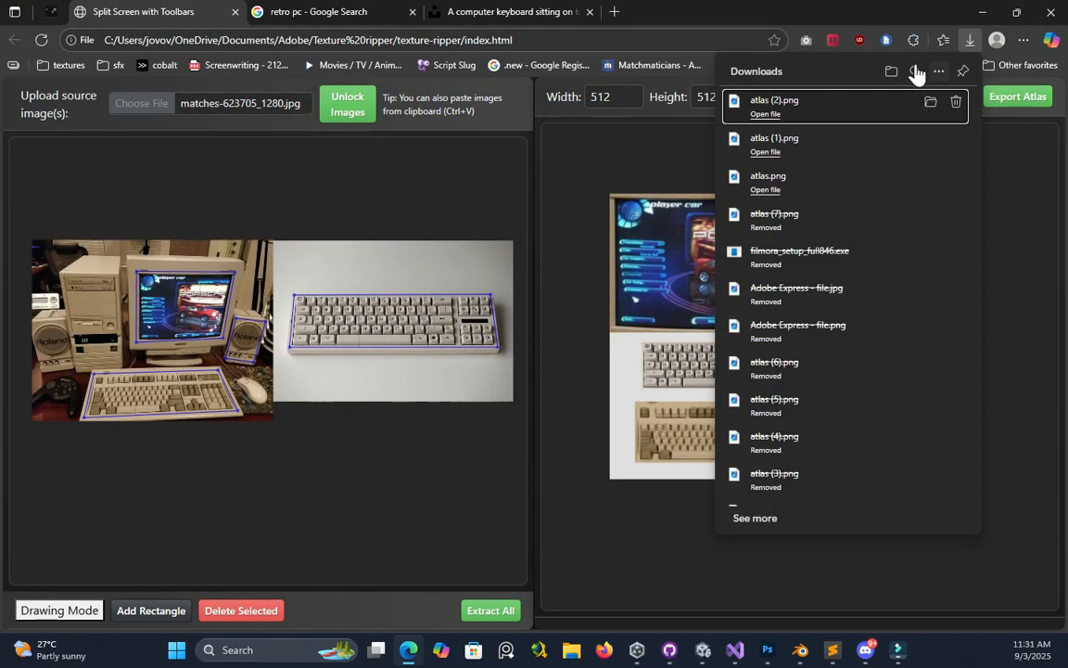
- Export the atlas with a transparent background, then open atlas (3).png to examine it and close the viewer
left_click(647, 129)
left_click(1014, 98)
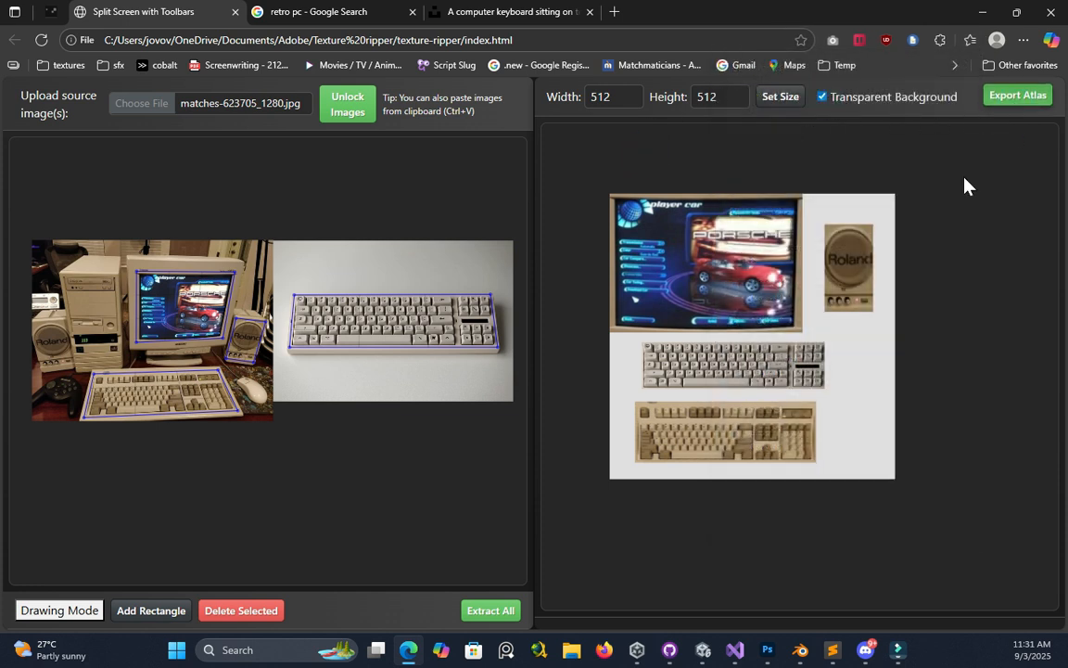
left_click(800, 117)
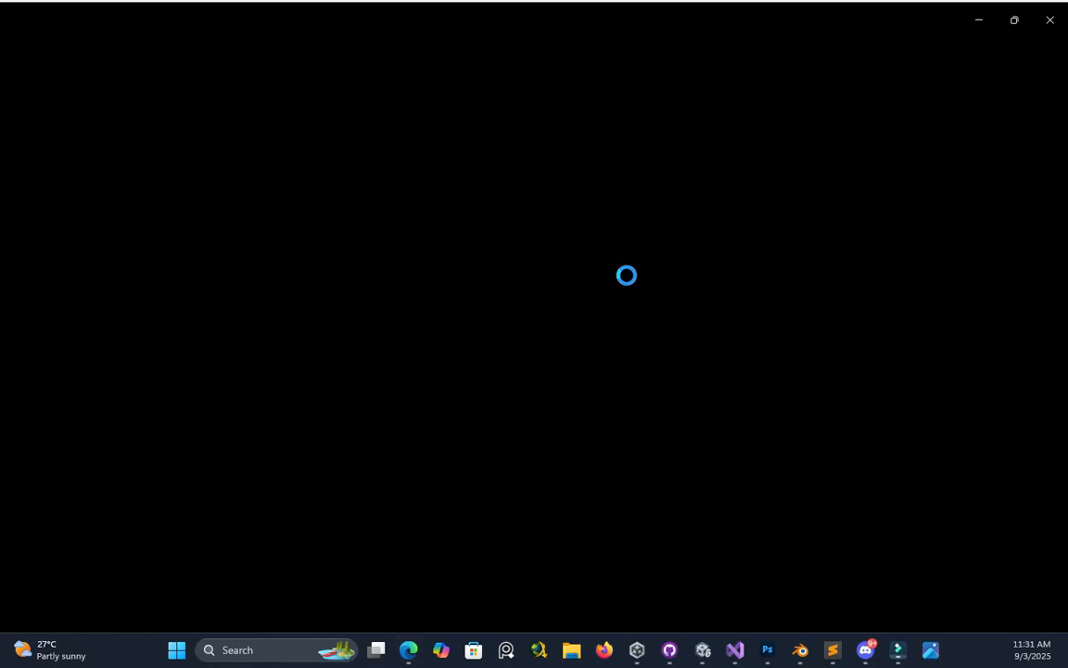
scroll(547, 267, "up", 3)
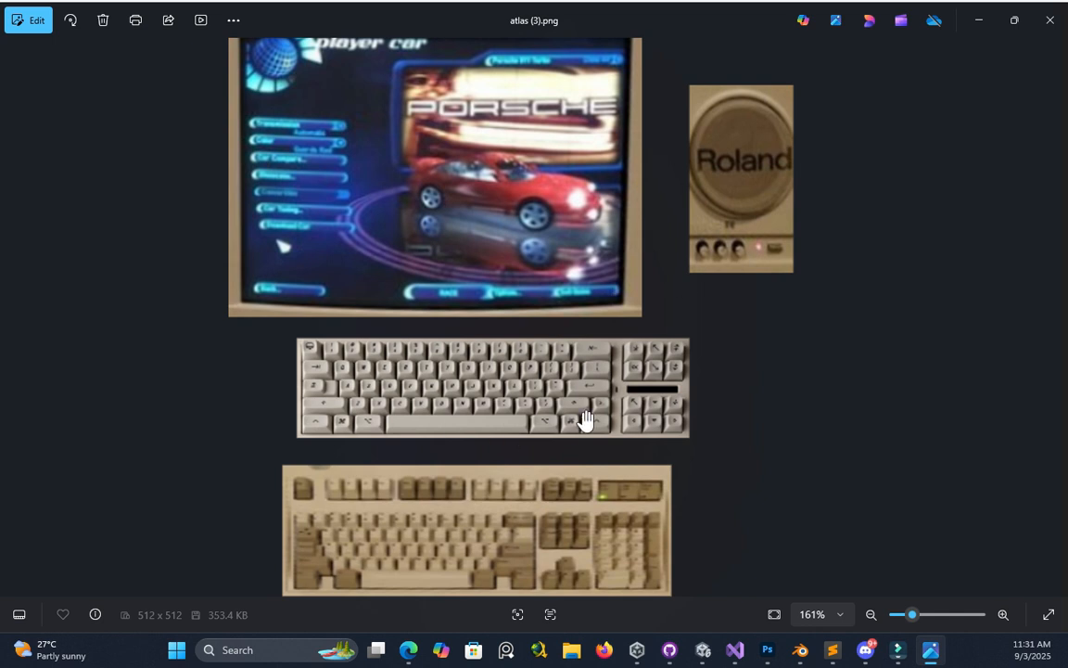
scroll(581, 419, "down", 3)
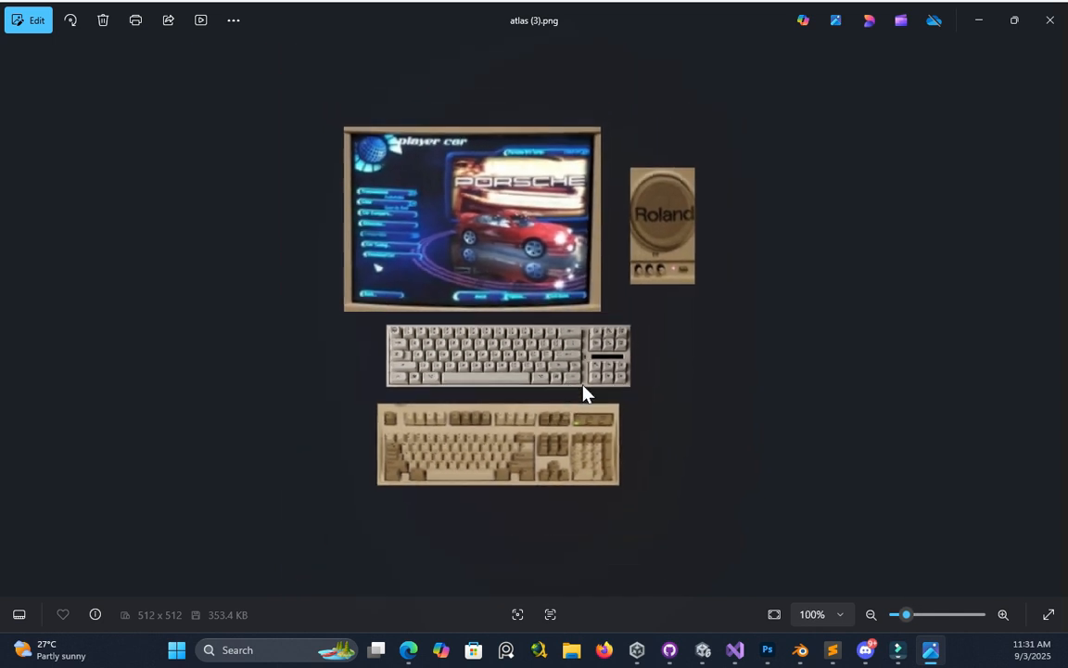
left_click(1049, 19)
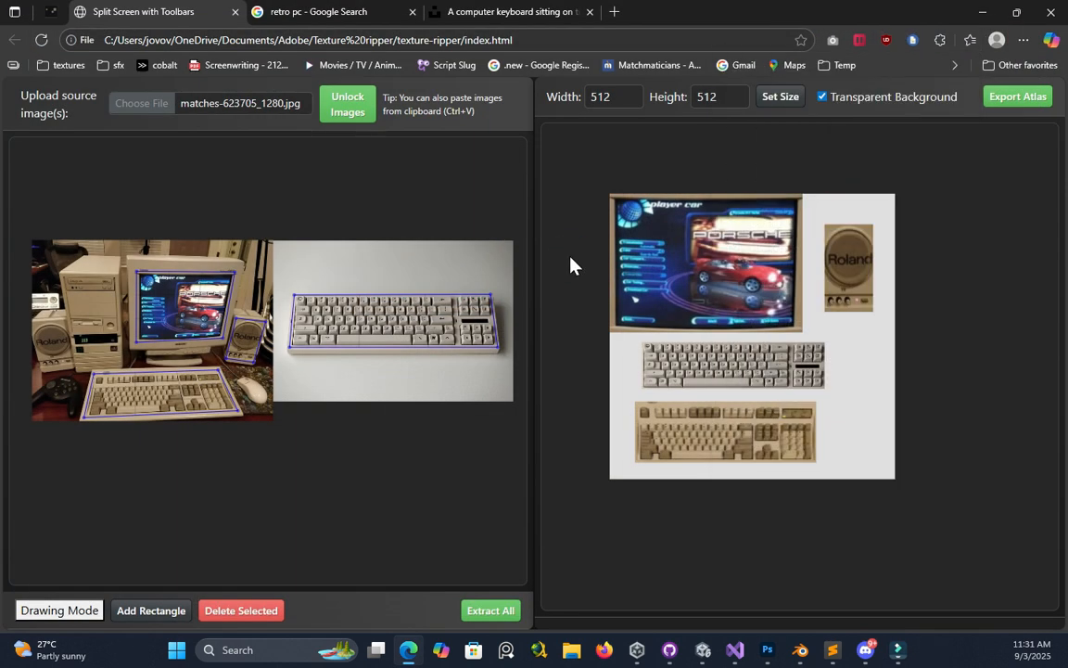